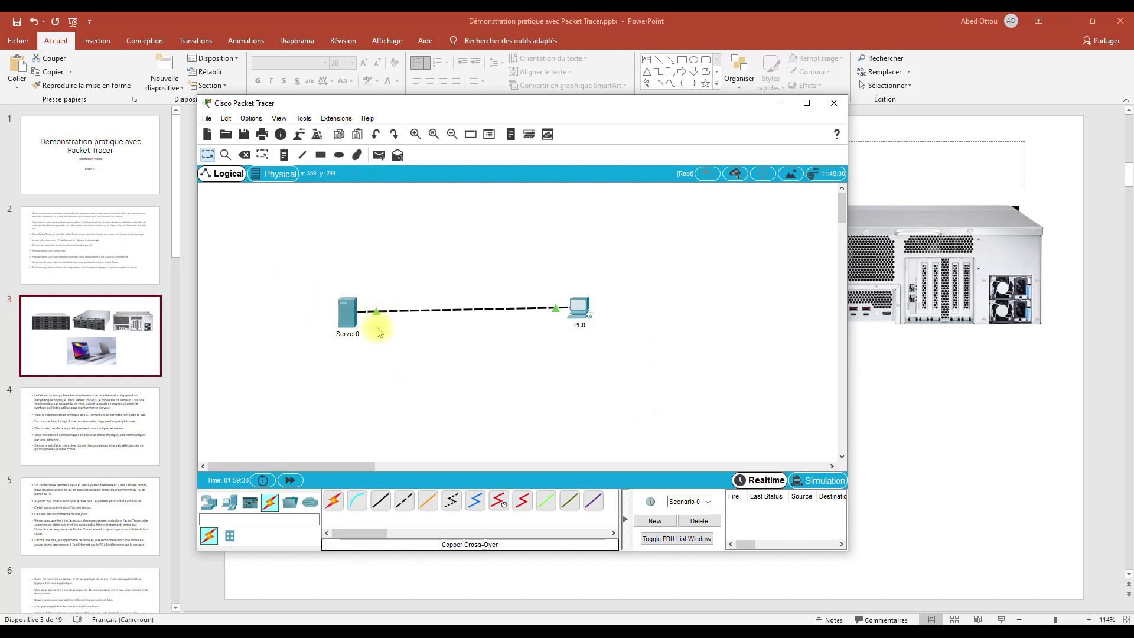
# Open PC0's FastEthernet0 interface settings and examine its MAC address
pyautogui.moveTo(356, 326)
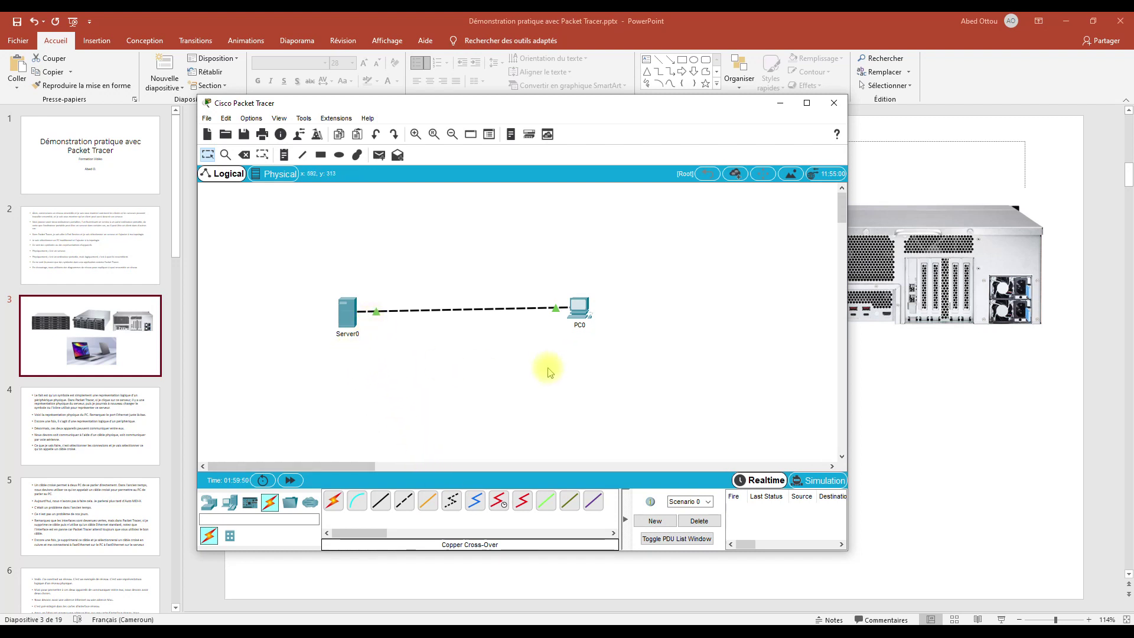
pyautogui.click(591, 312)
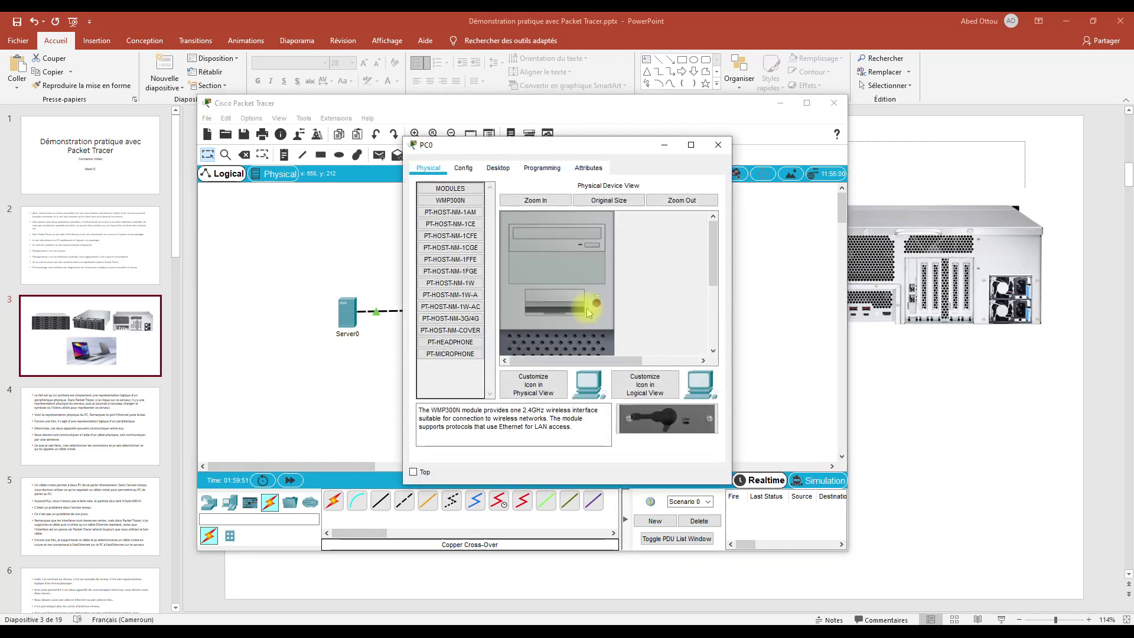
pyautogui.click(463, 169)
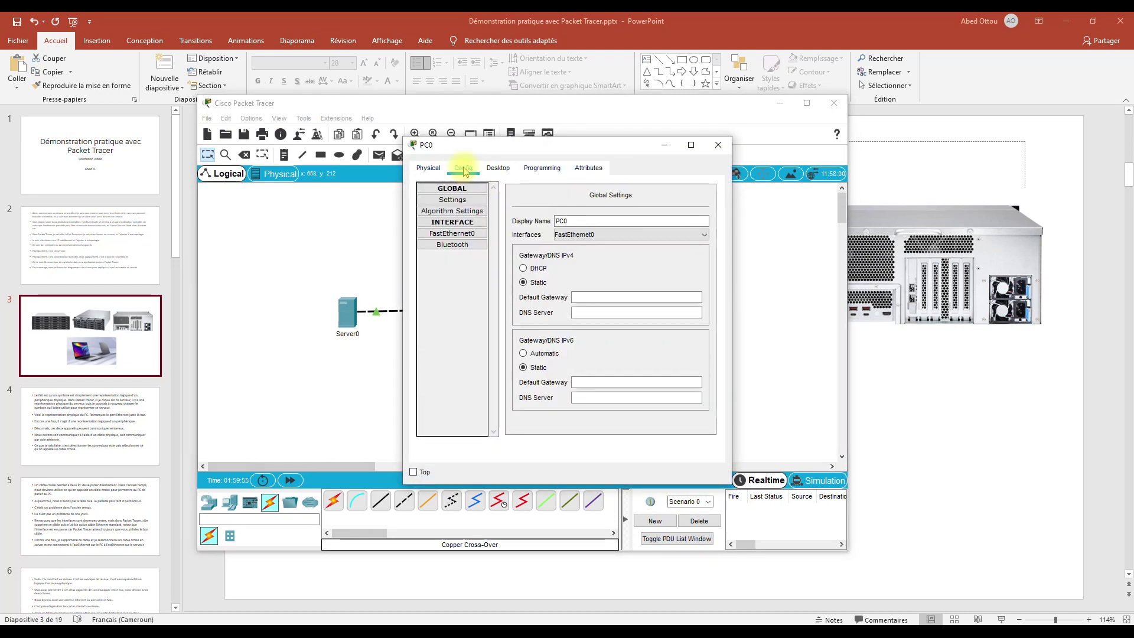
pyautogui.click(471, 234)
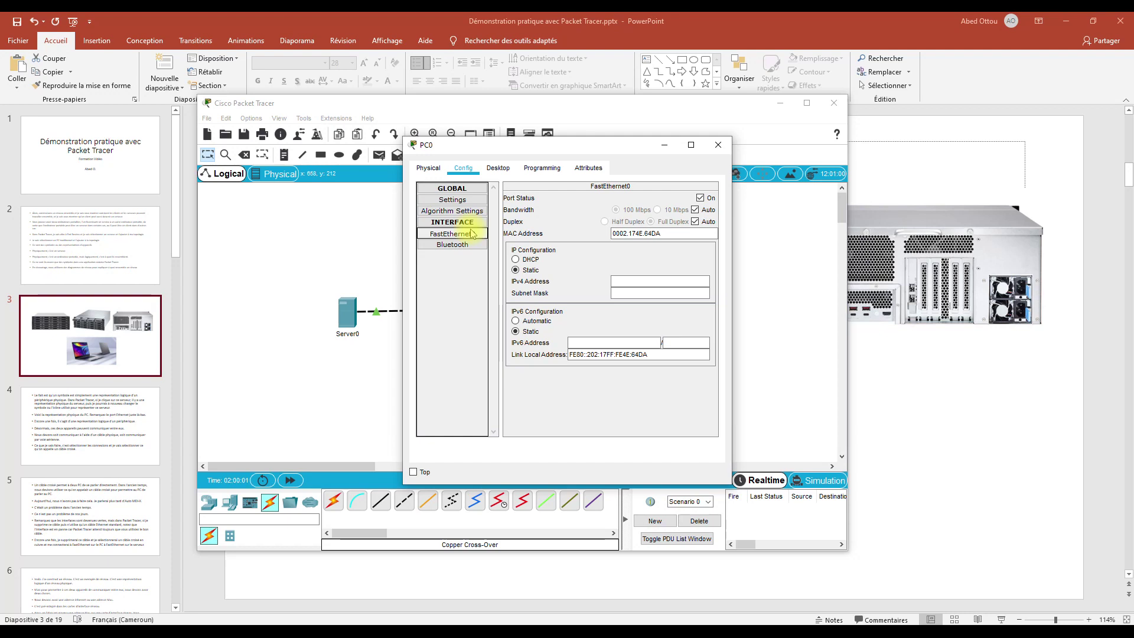
pyautogui.click(668, 235)
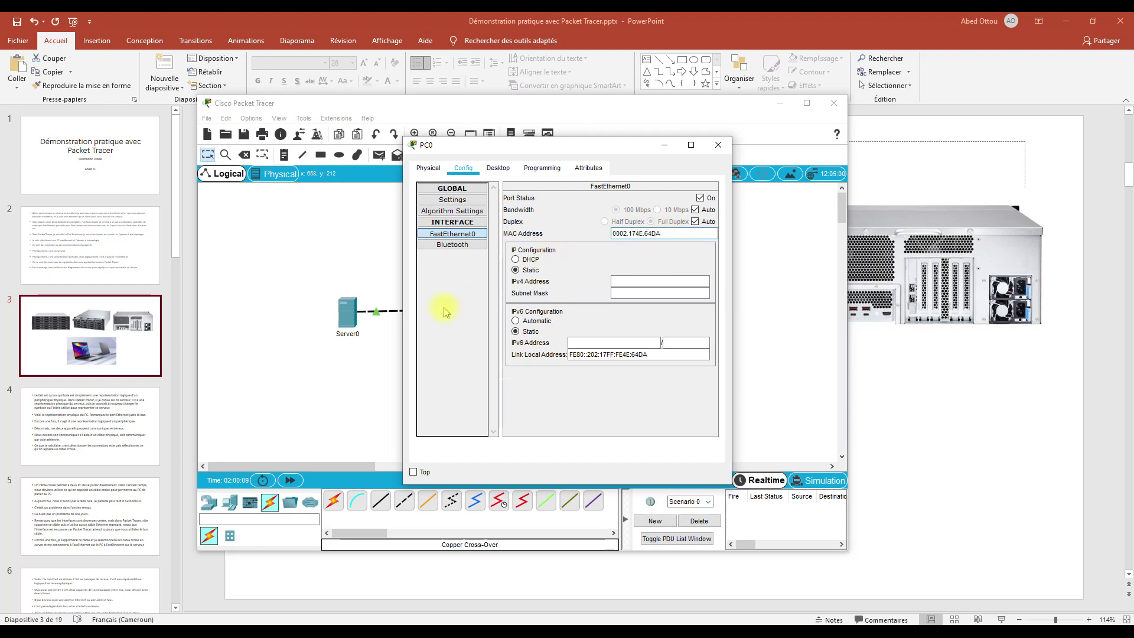
# Switch to the Windows Control Panel and show the computer's network adapters from the Network and Sharing Center
pyautogui.press('super')
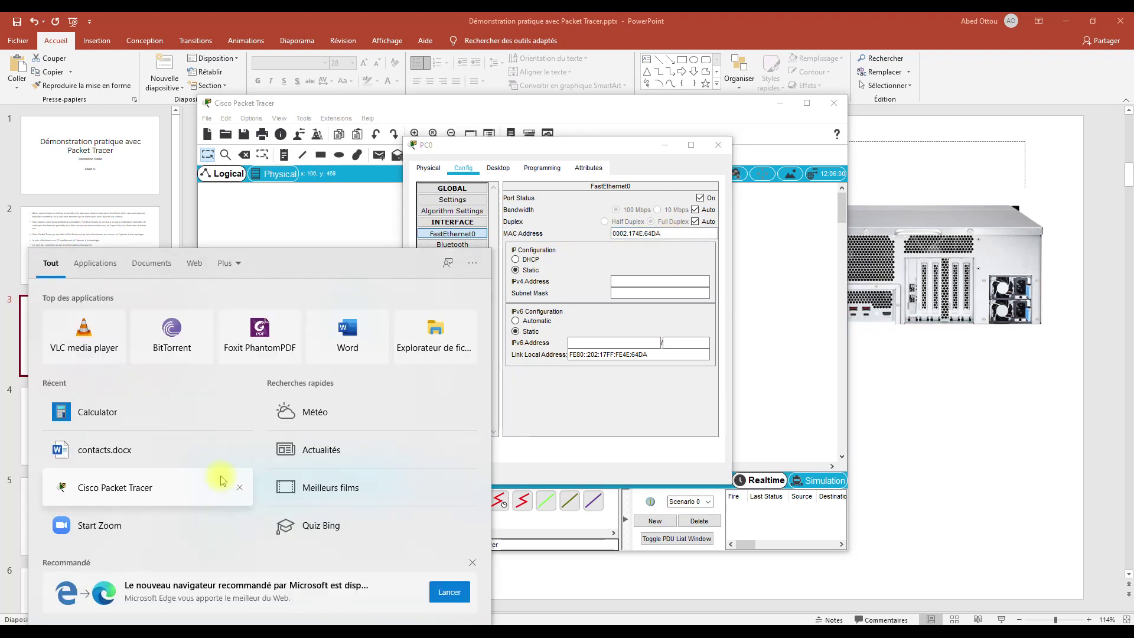
pyautogui.write('pann')
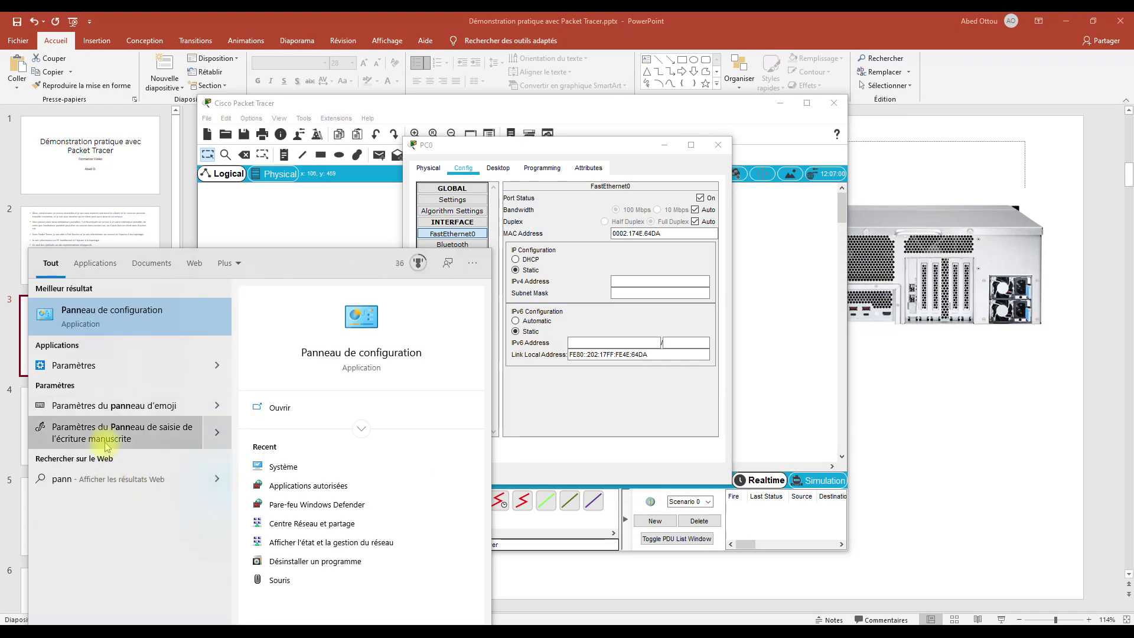
pyautogui.click(113, 331)
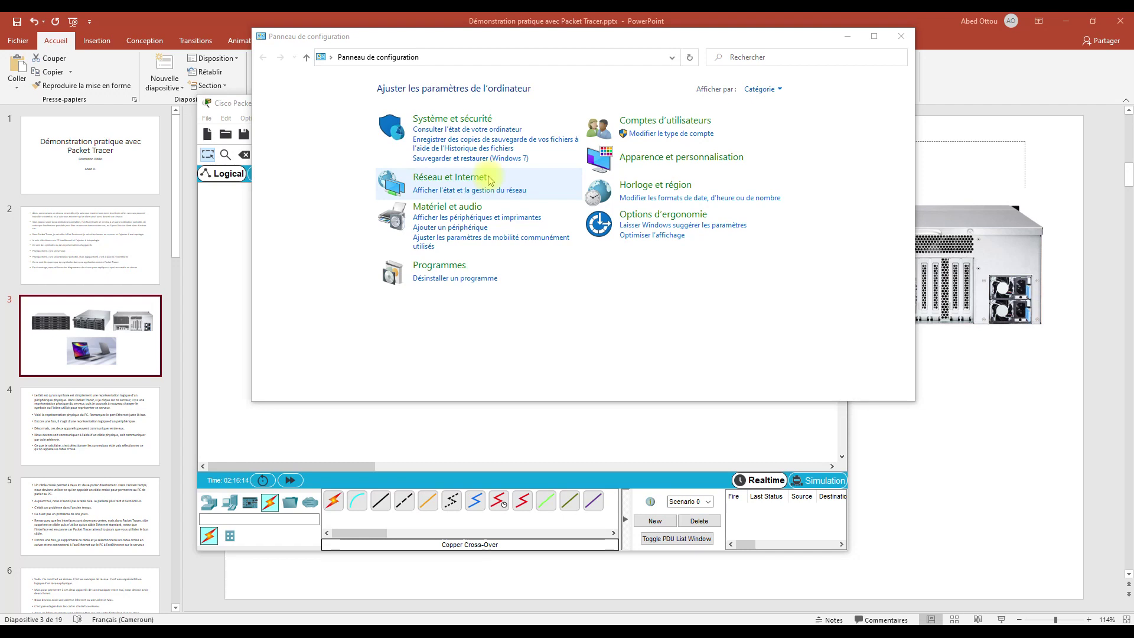
pyautogui.click(454, 178)
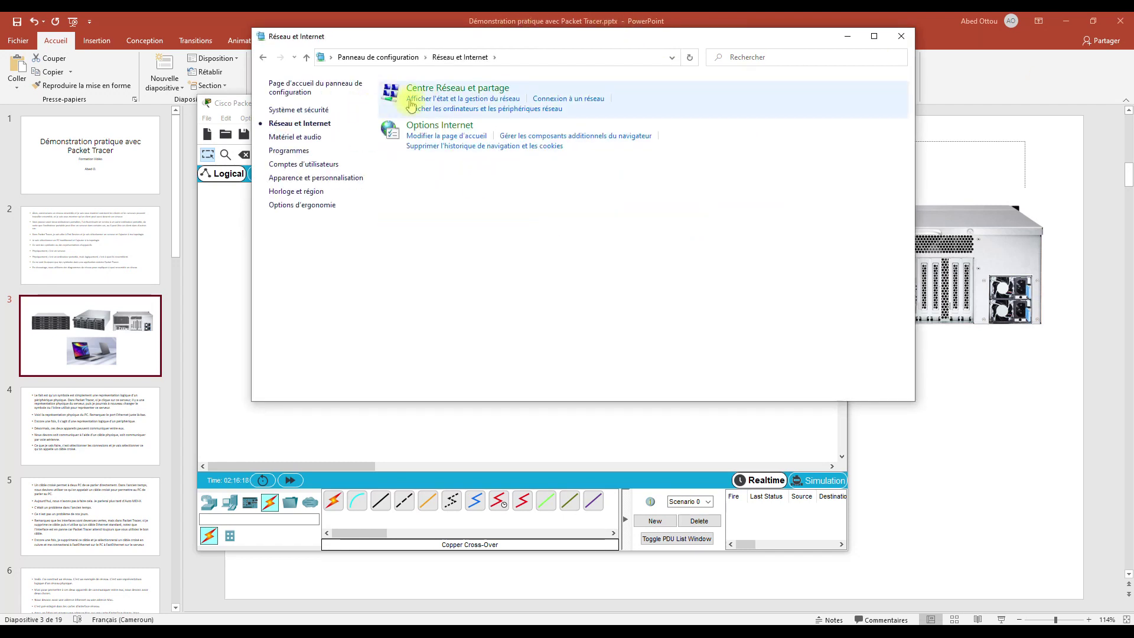
pyautogui.click(446, 88)
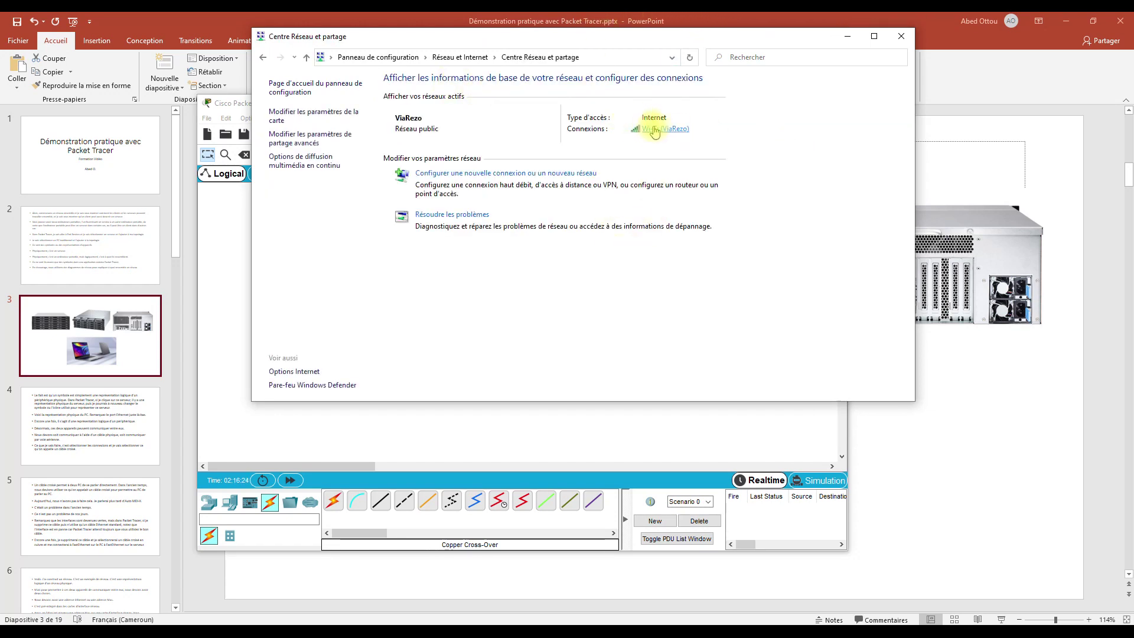
pyautogui.click(284, 115)
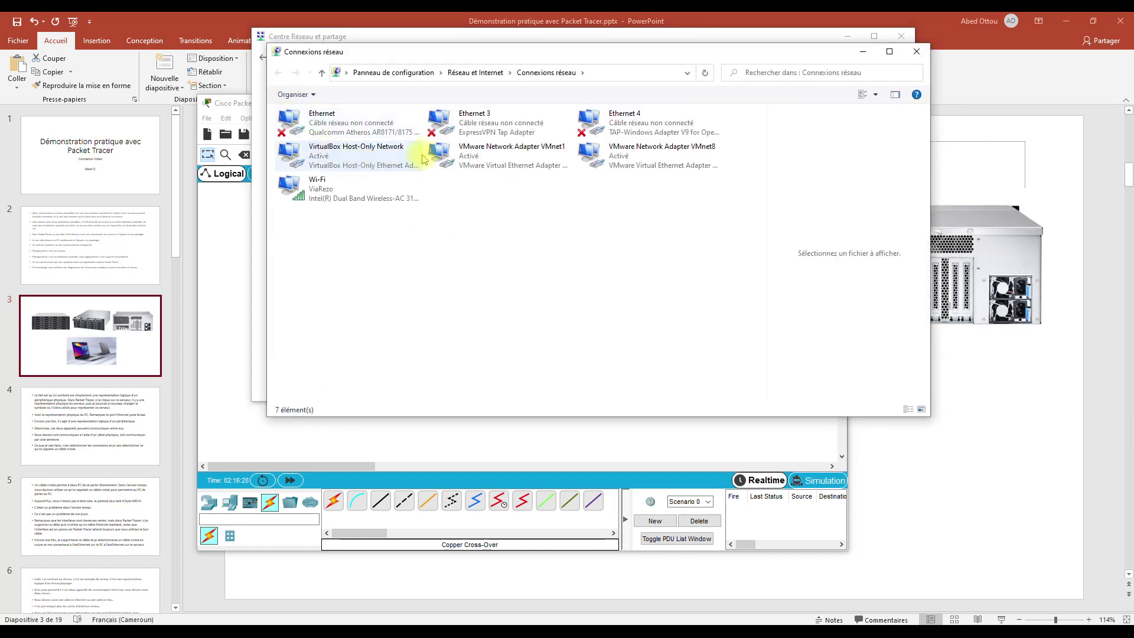
# Show the Wi-Fi adapter's connection details, check its physical address, and close the Windows network windows
pyautogui.doubleClick(318, 199)
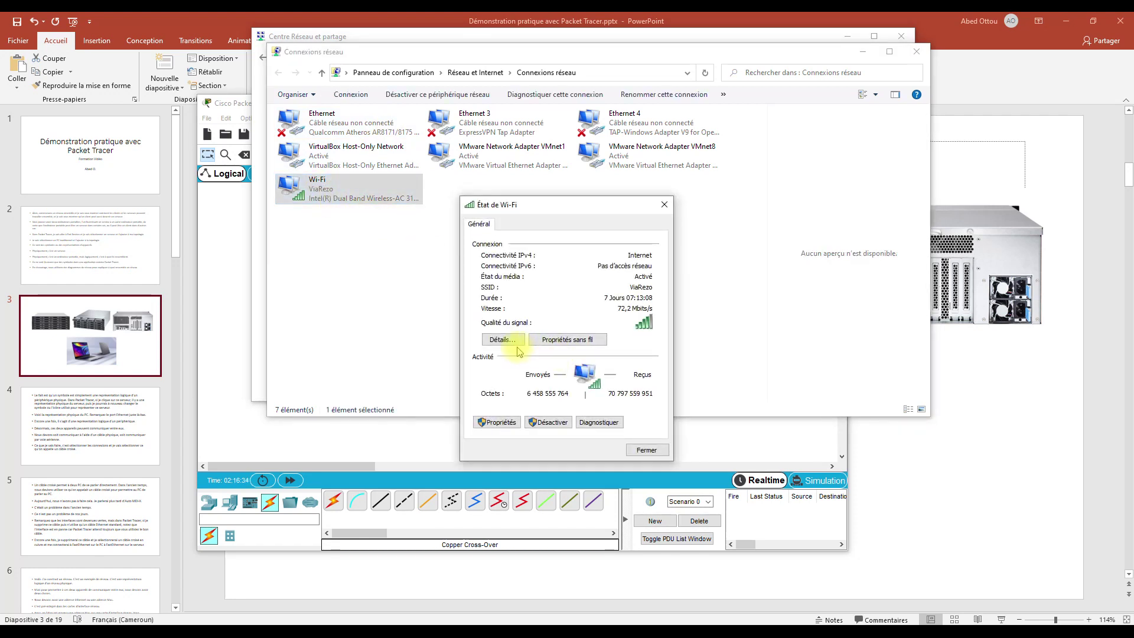
pyautogui.click(500, 340)
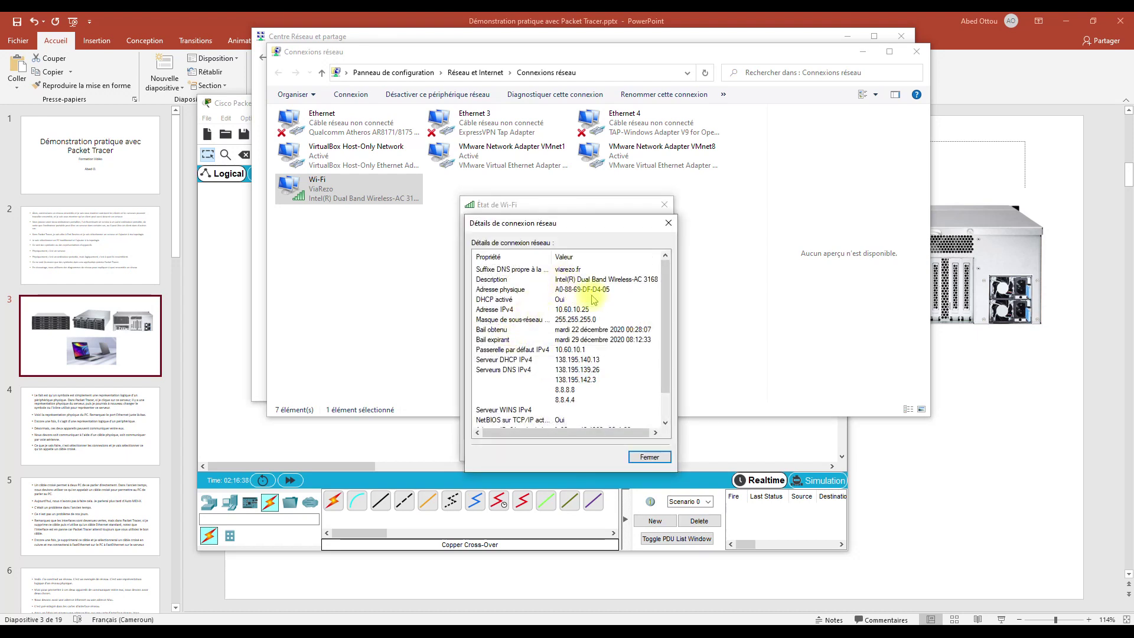
pyautogui.click(589, 290)
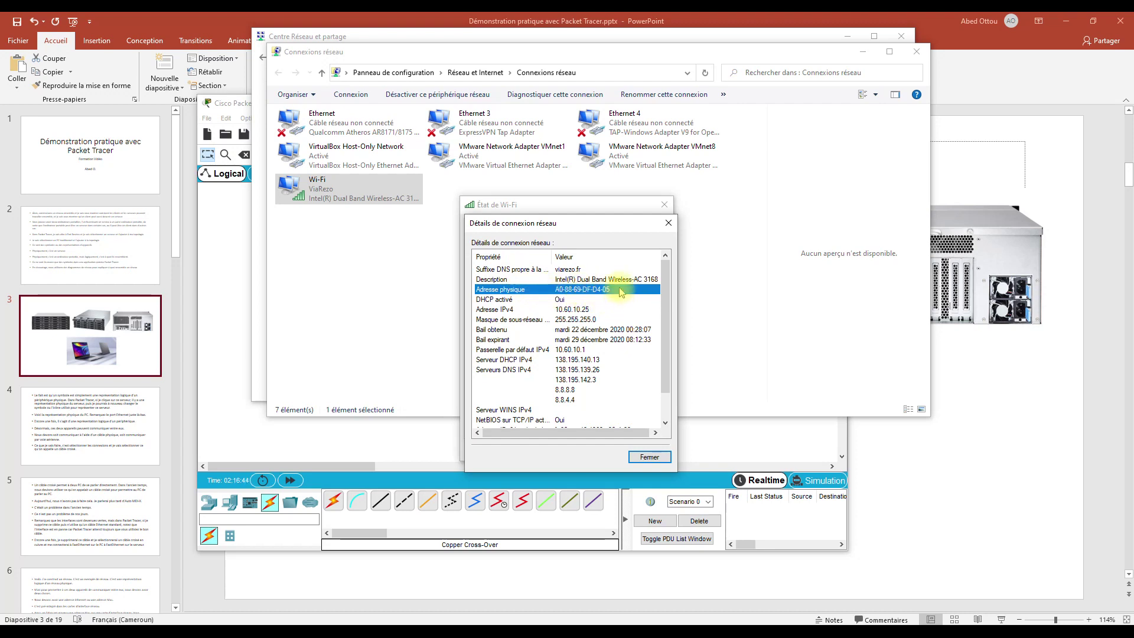
pyautogui.click(638, 458)
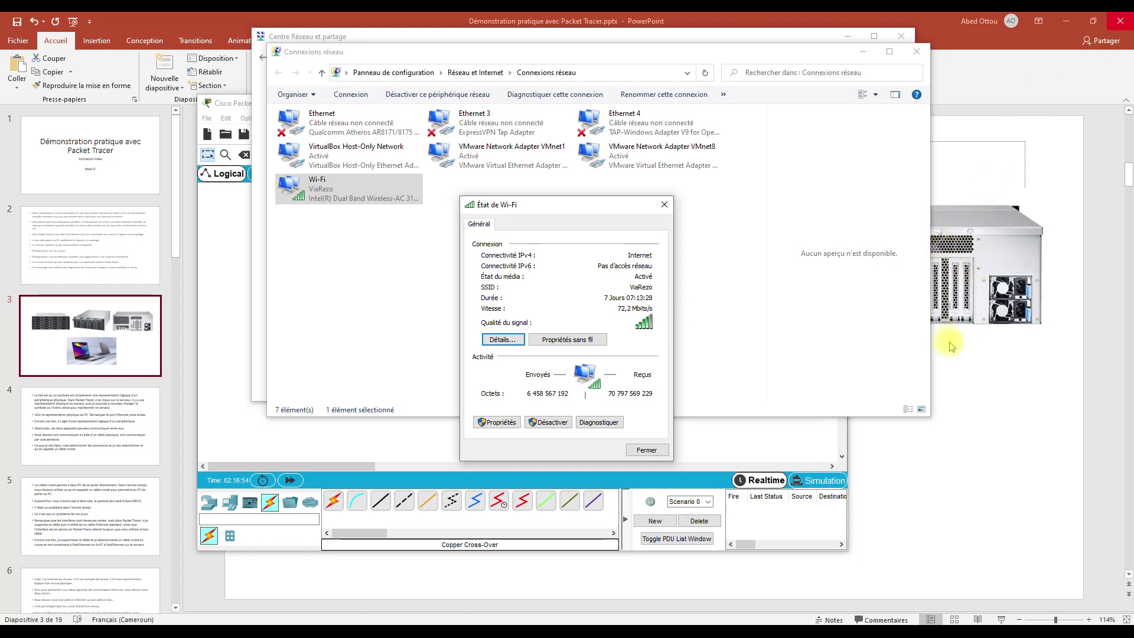
pyautogui.click(647, 450)
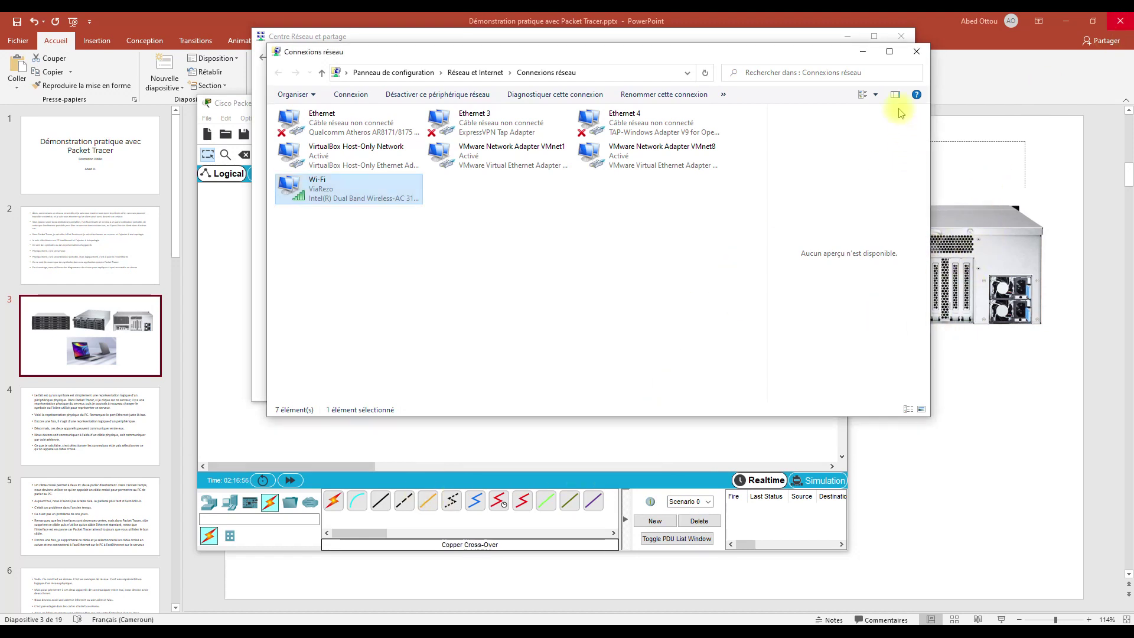
pyautogui.click(916, 52)
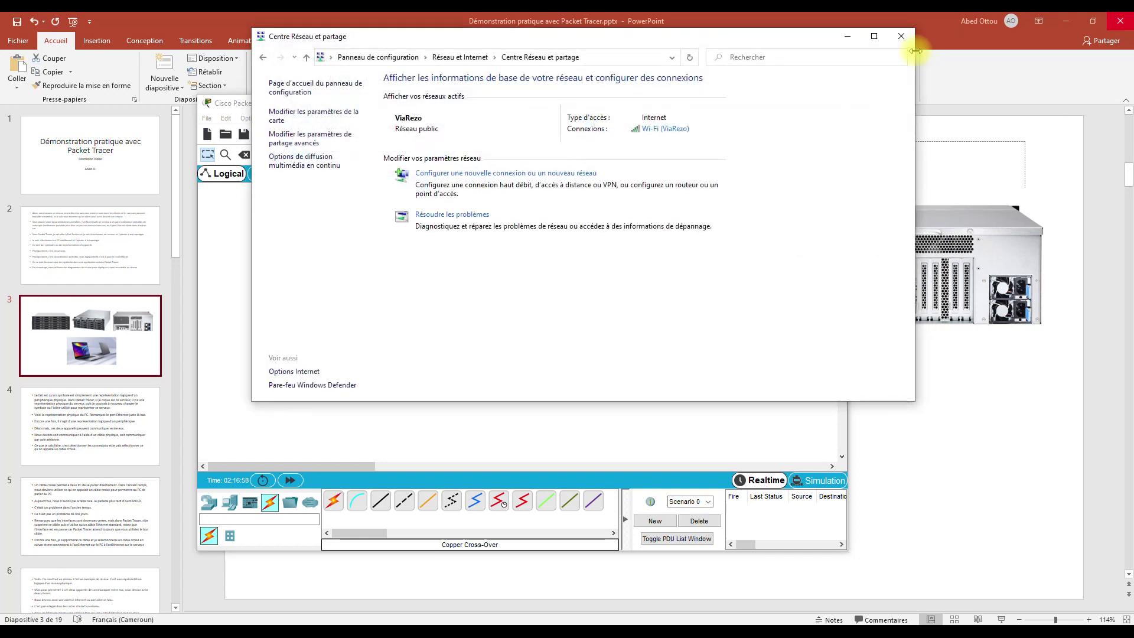
pyautogui.click(902, 36)
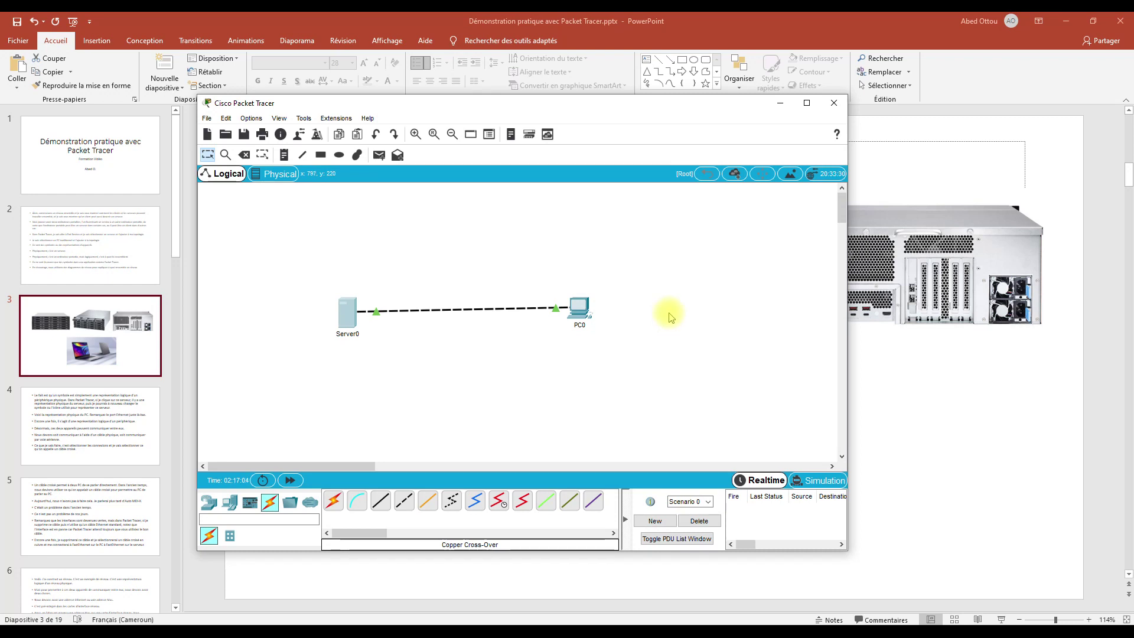
# Open Server0's FastEthernet0 interface settings and examine its MAC address
pyautogui.click(344, 313)
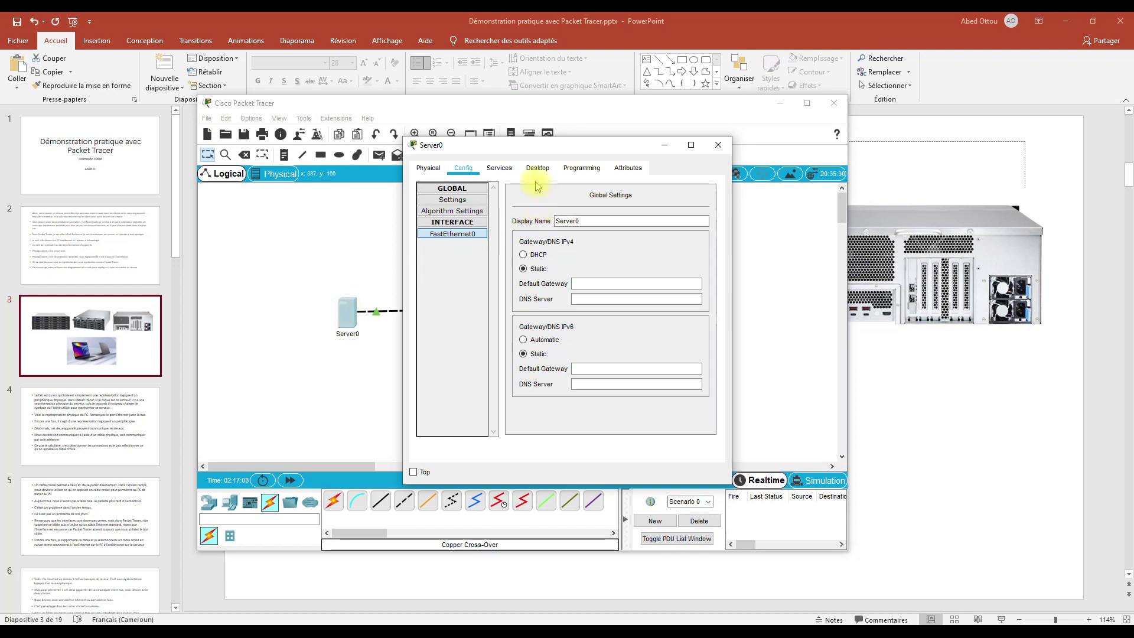
pyautogui.click(452, 234)
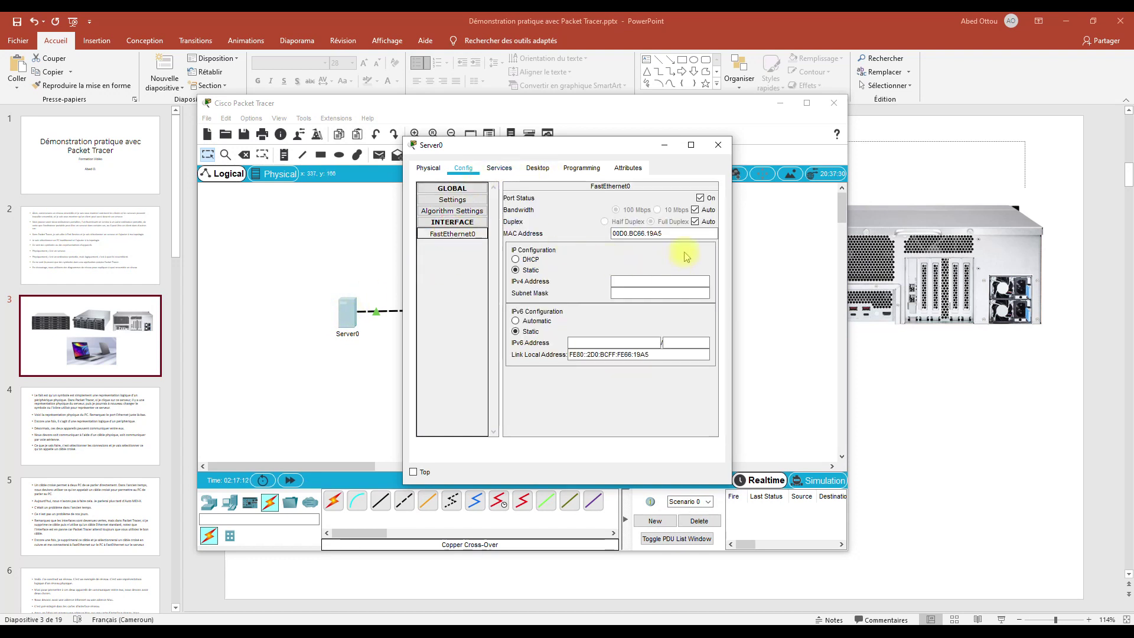
pyautogui.click(669, 234)
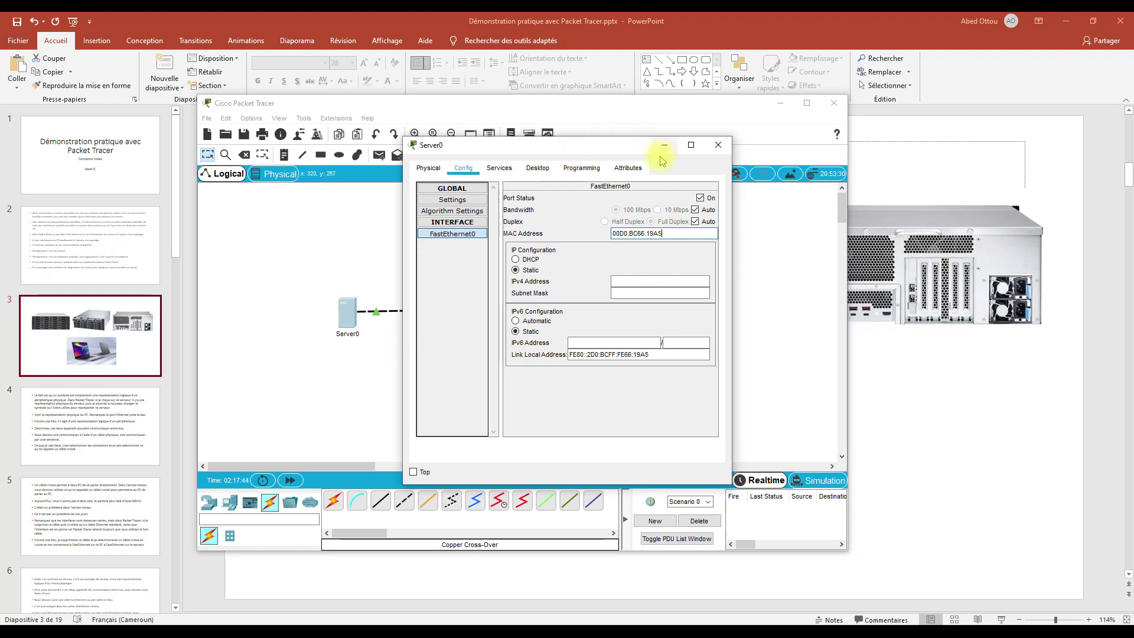
# Move Server0's window aside and bring up PC0's FastEthernet0 settings for comparison
pyautogui.moveTo(595, 153); pyautogui.dragTo(301, 169)
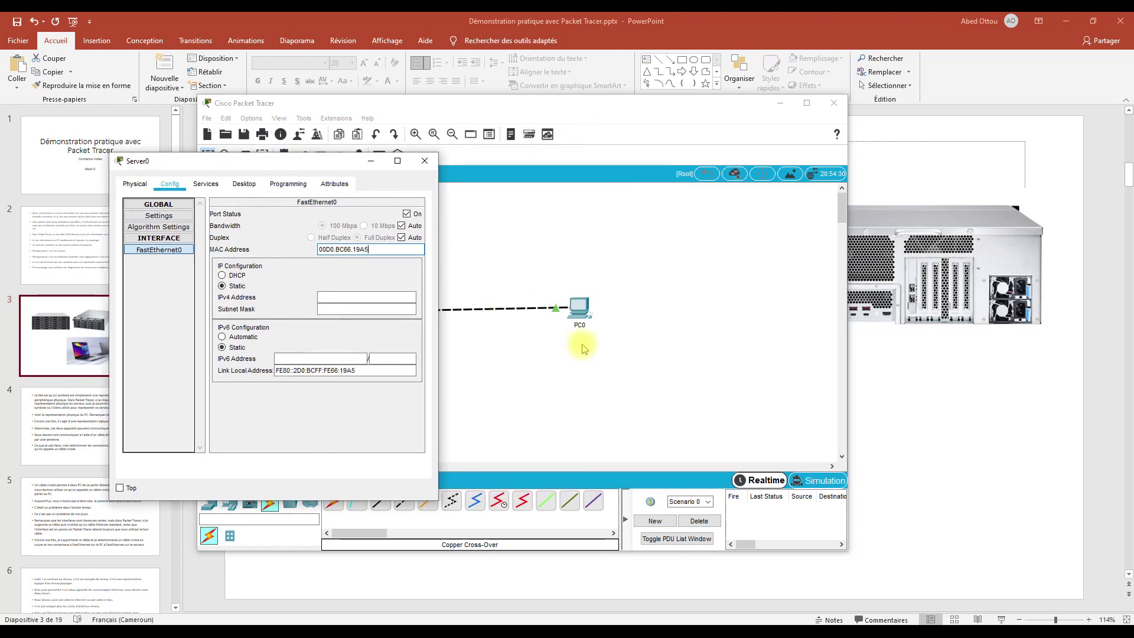
pyautogui.click(578, 300)
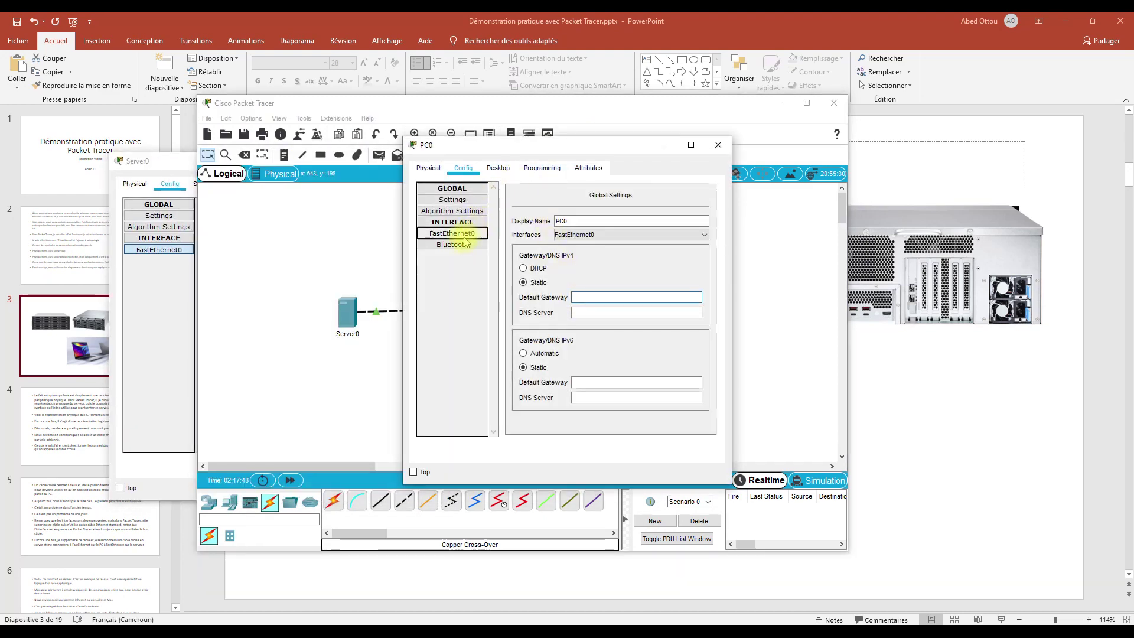
pyautogui.click(460, 235)
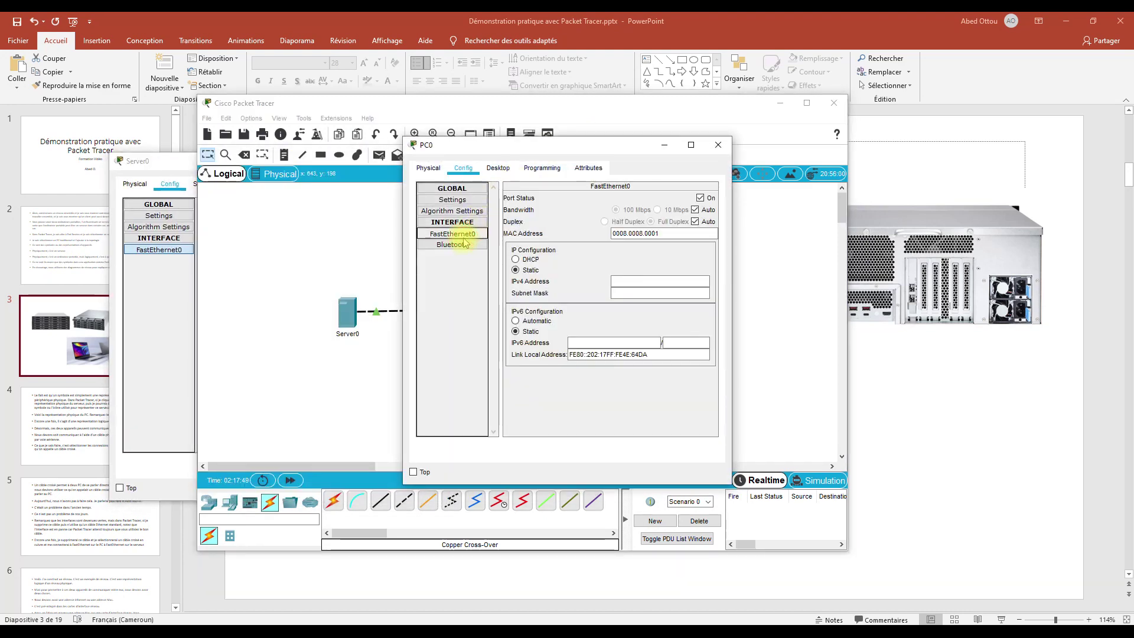
# Try editing the last group of PC0's FastEthernet0 MAC address
pyautogui.click(671, 234)
pyautogui.click(662, 234)
pyautogui.press('BackSpace')
pyautogui.press('BackSpace')
pyautogui.press('BackSpace')
pyautogui.press('BackSpace')
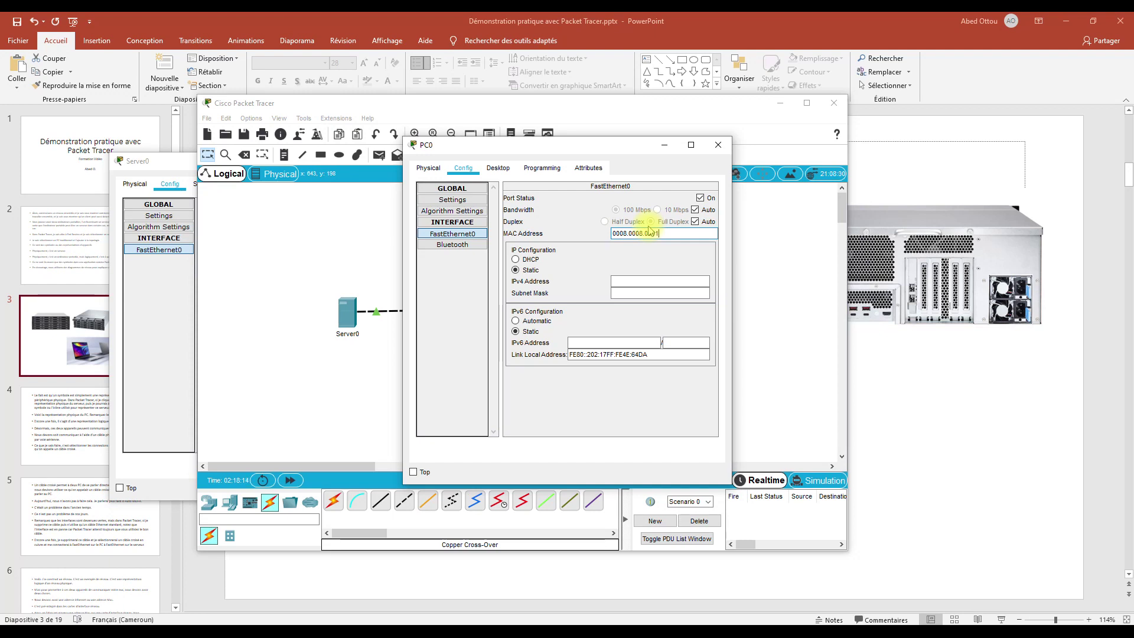
pyautogui.click(650, 232)
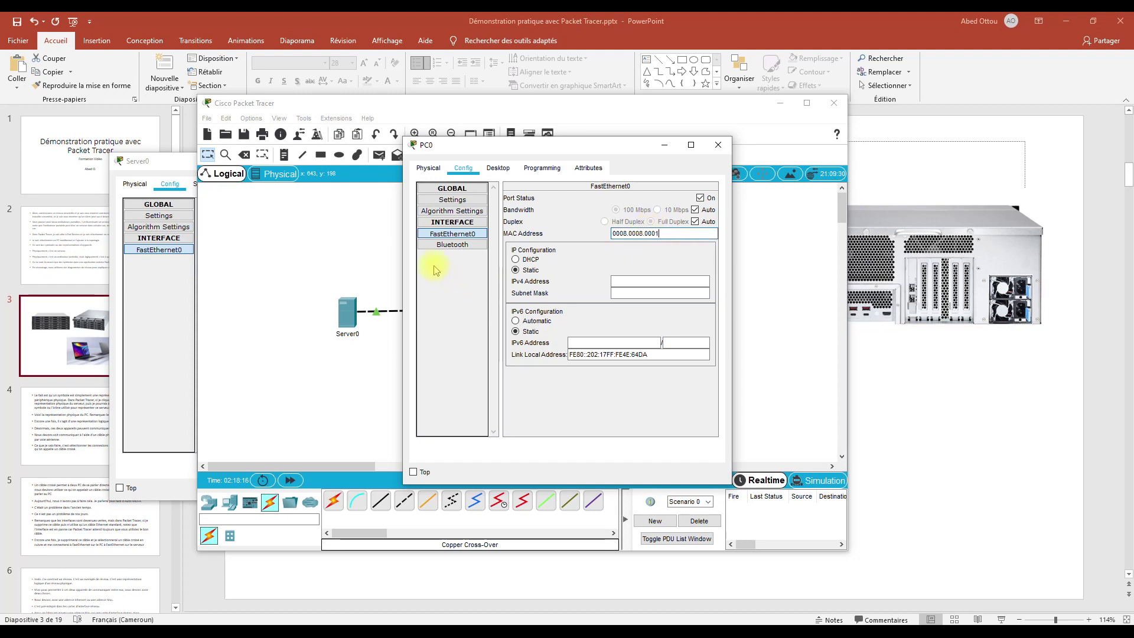
# Switch Server0's FastEthernet0 IPv4 configuration to DHCP and check its addressing with ipconfig in the server's command prompt
pyautogui.click(169, 317)
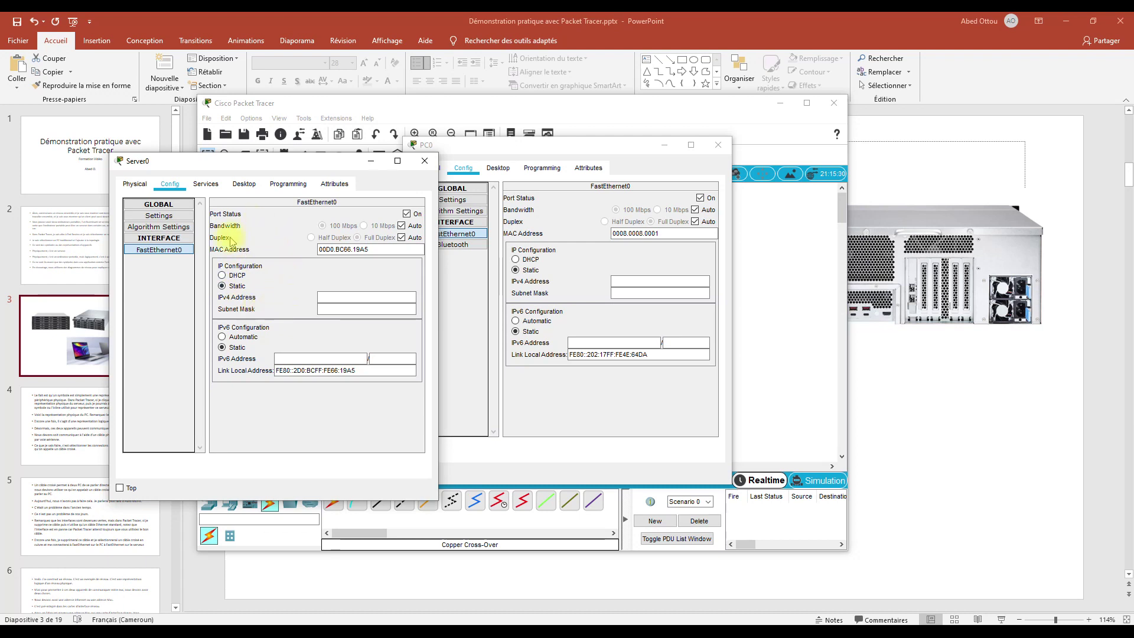
pyautogui.click(235, 277)
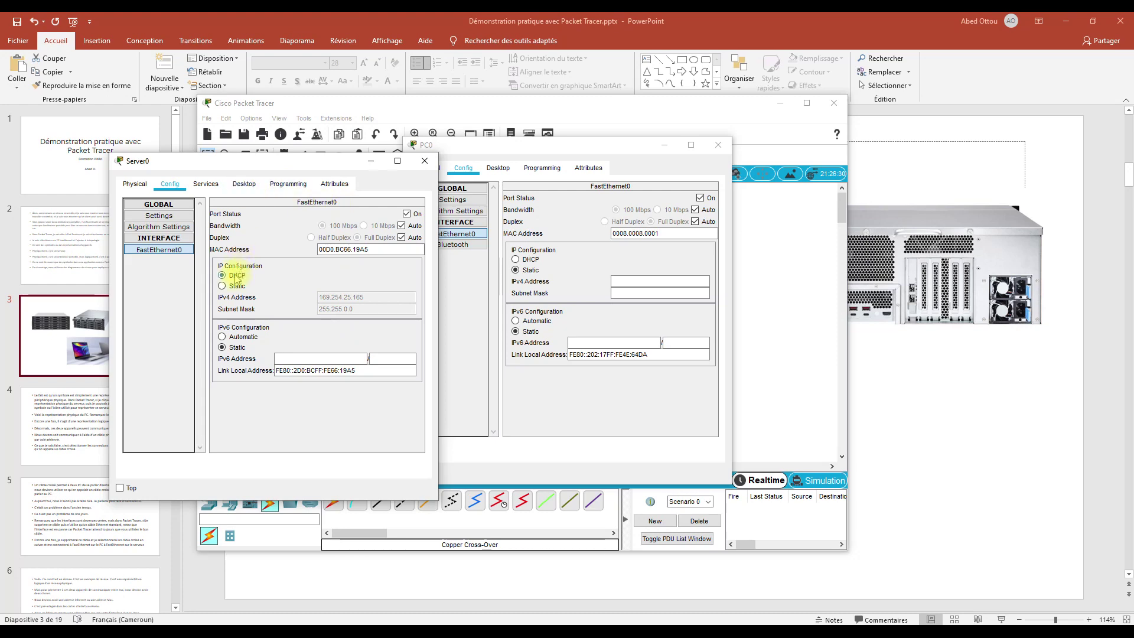
pyautogui.click(261, 188)
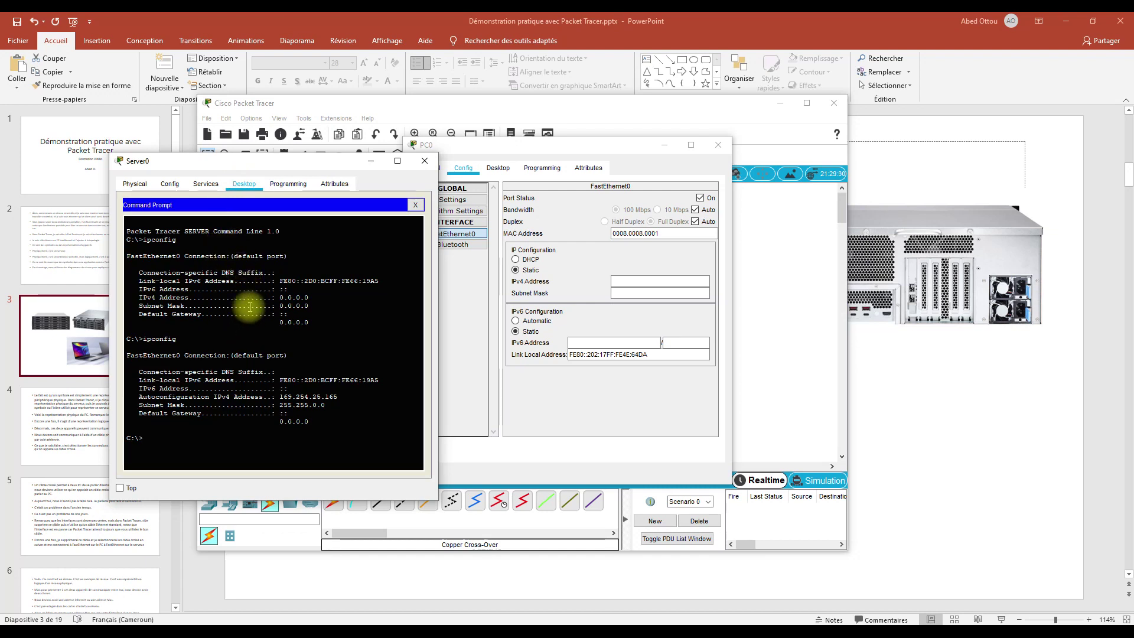
pyautogui.write('ipconfig')
pyautogui.press('Return')
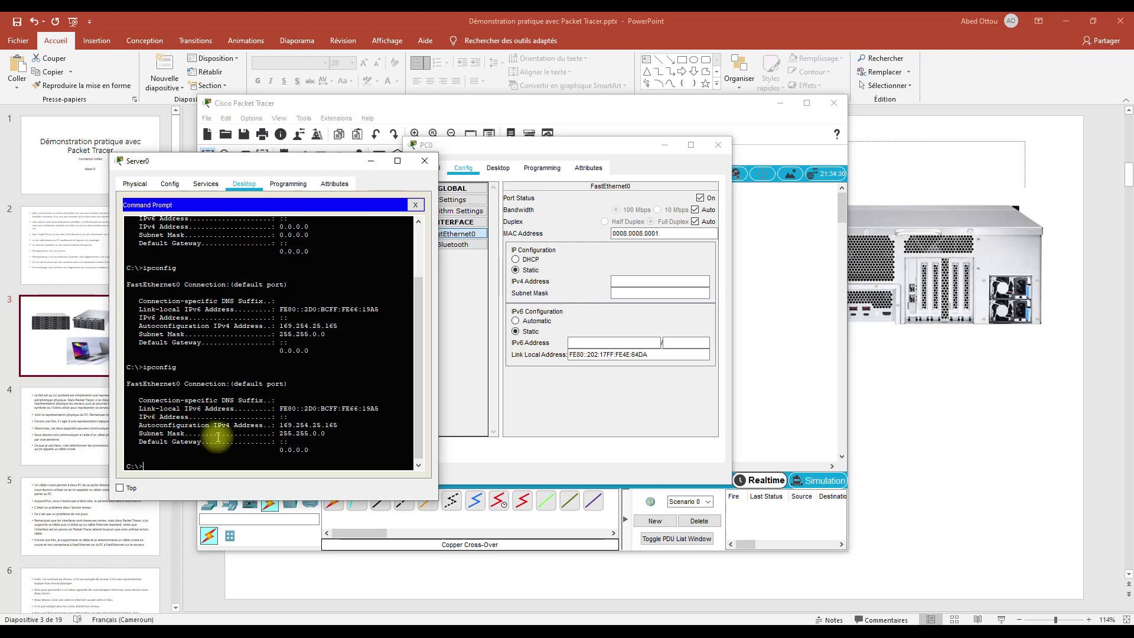
pyautogui.moveTo(279, 425); pyautogui.dragTo(337, 424)
pyautogui.click(334, 434)
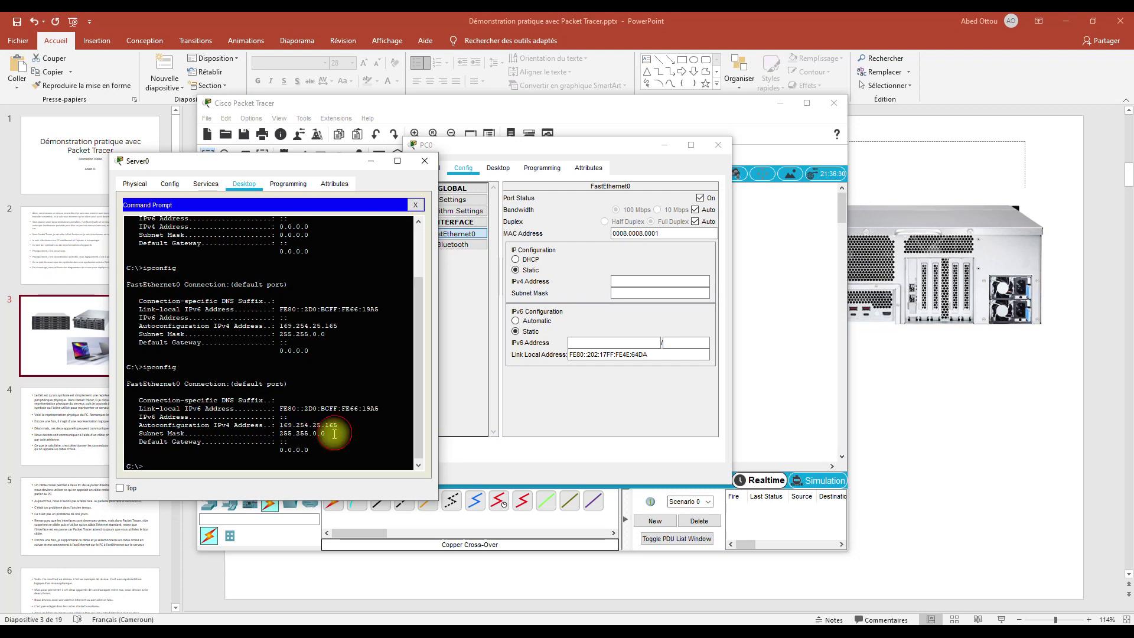
# Set Server0's FastEthernet0 IPv4 configuration back to Static
pyautogui.click(170, 183)
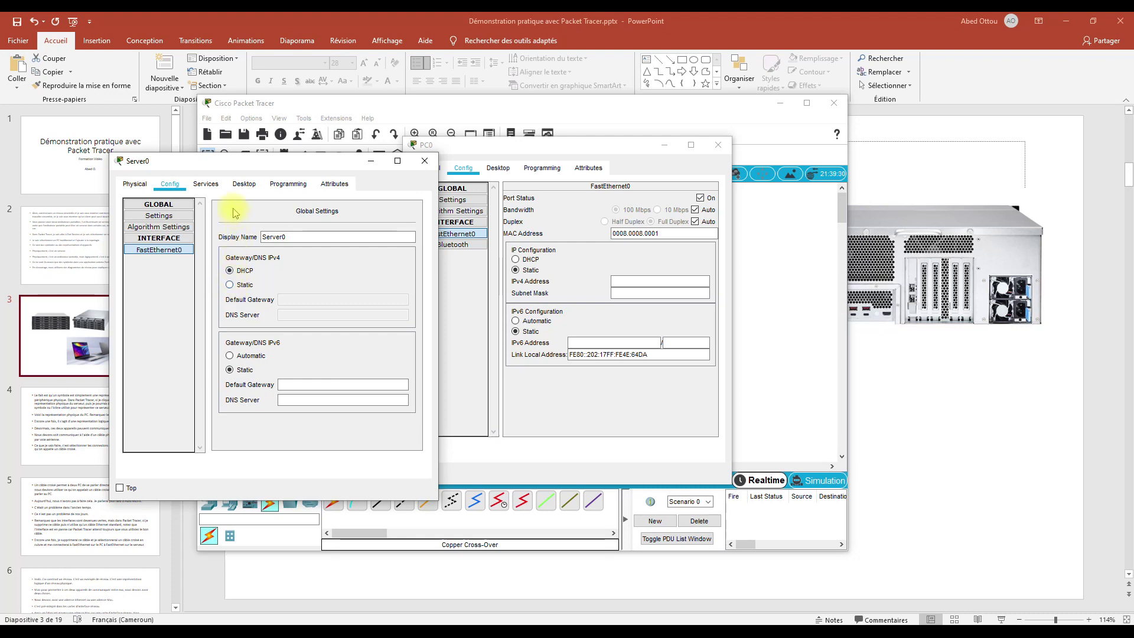
pyautogui.click(171, 248)
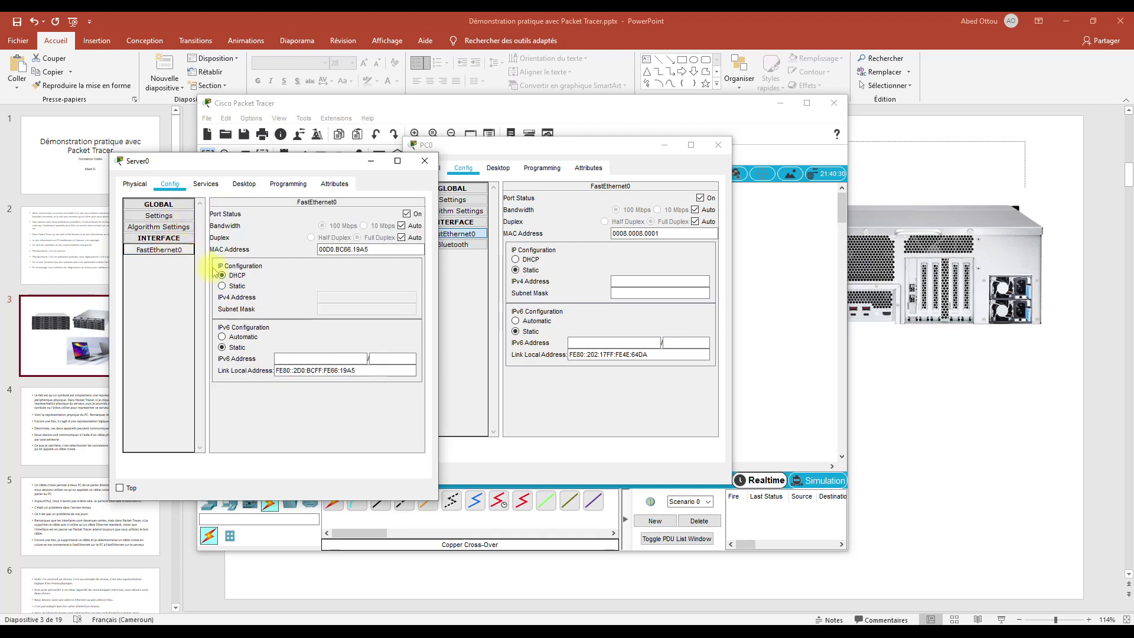
pyautogui.click(236, 288)
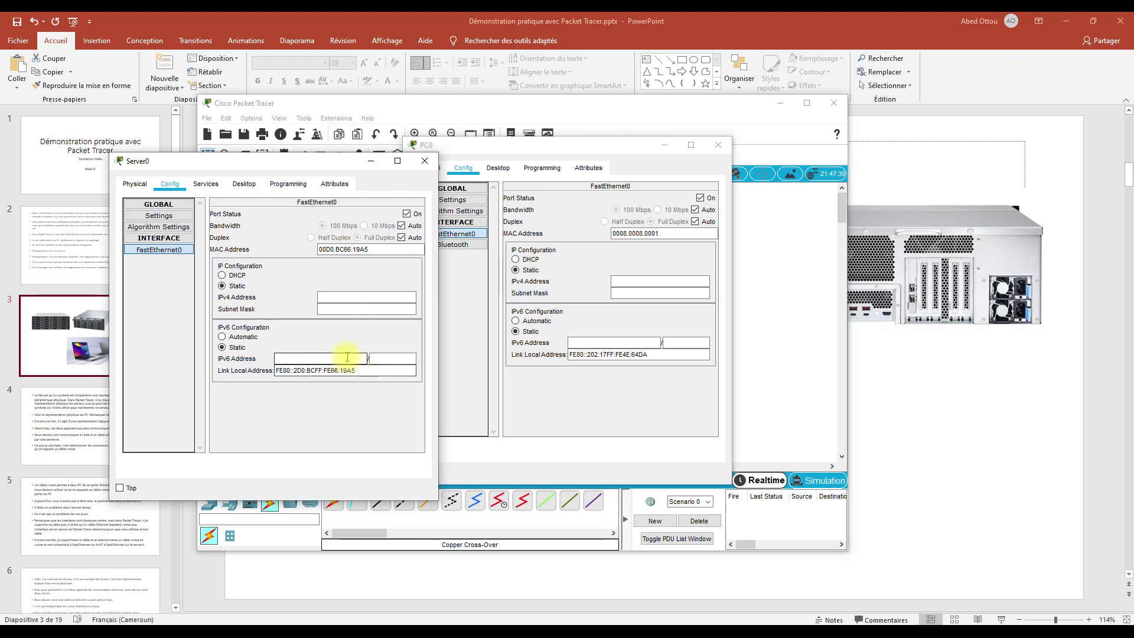
pyautogui.click(376, 354)
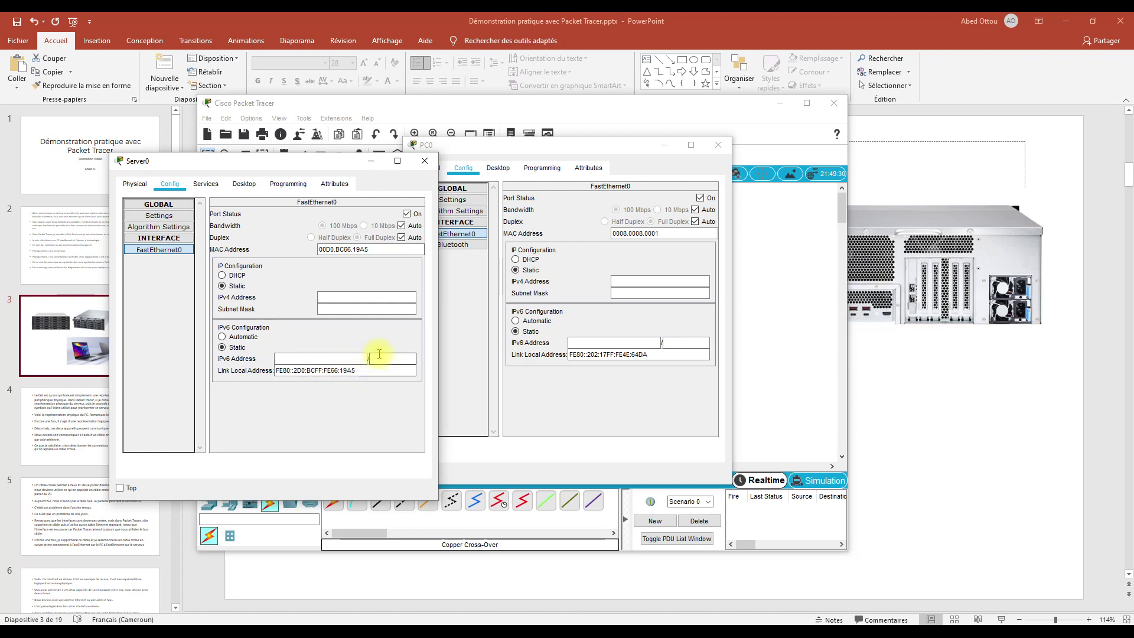
# Give PC0's FastEthernet0 the static IPv4 address 10.1.1.1 with subnet mask 255.255.0.0
pyautogui.click(513, 383)
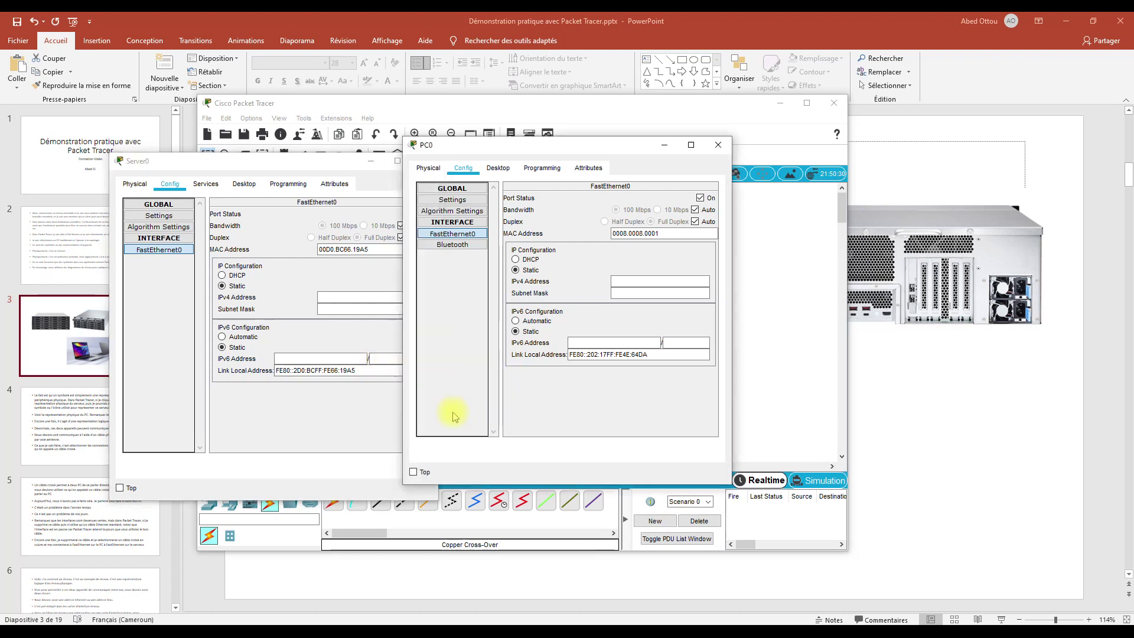
pyautogui.click(626, 282)
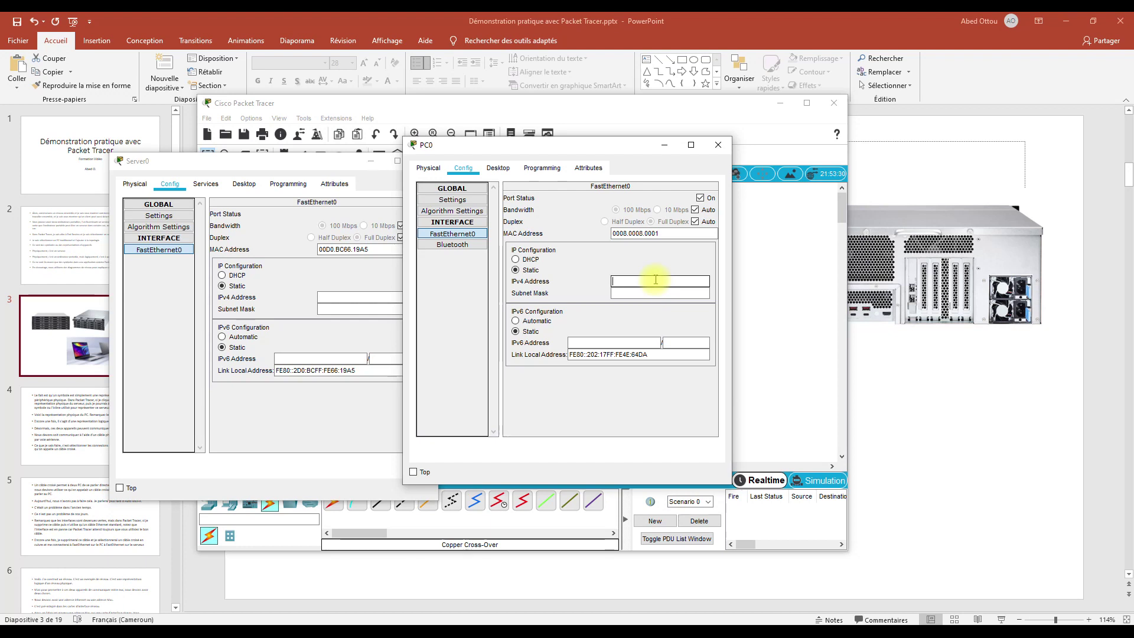
pyautogui.write('10.1.1.1')
pyautogui.click(631, 293)
pyautogui.write('255.0.2550.0')
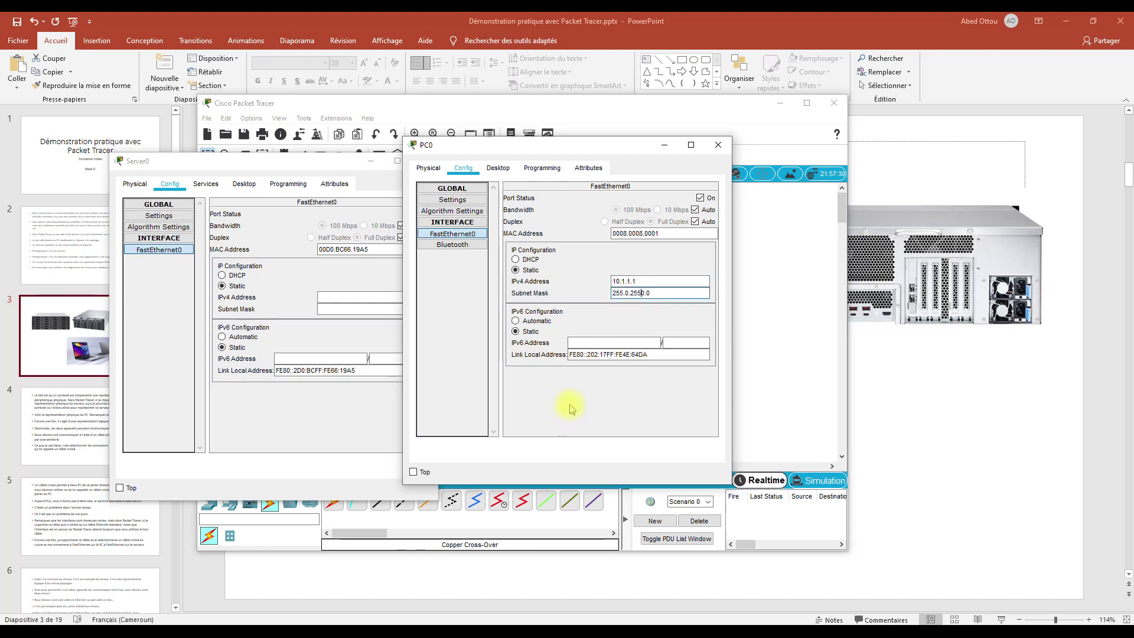
pyautogui.press('BackSpace')
pyautogui.write('5')
# Give Server0's FastEthernet0 the static IPv4 address 10.1.1.2 with subnet mask 255.255.0.0
pyautogui.click(341, 405)
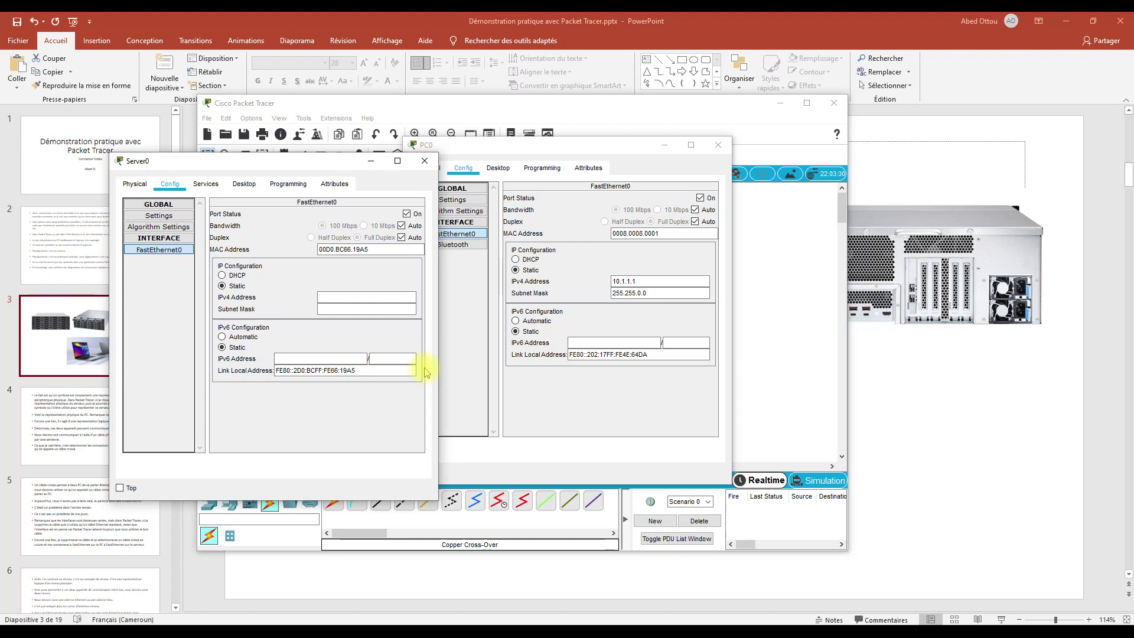
pyautogui.click(335, 299)
pyautogui.write('10.1.1.2')
pyautogui.click(331, 309)
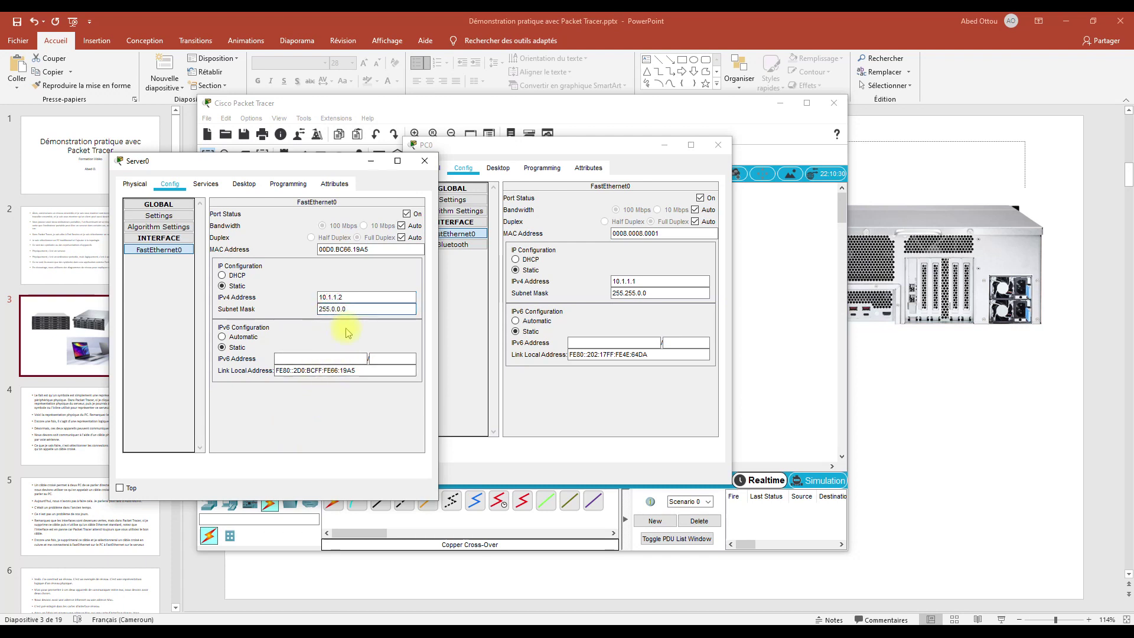
pyautogui.press('BackSpace')
# Open the Command Prompt on PC0 and move its window aside so that Server0 in the topology can be seen
pyautogui.click(539, 433)
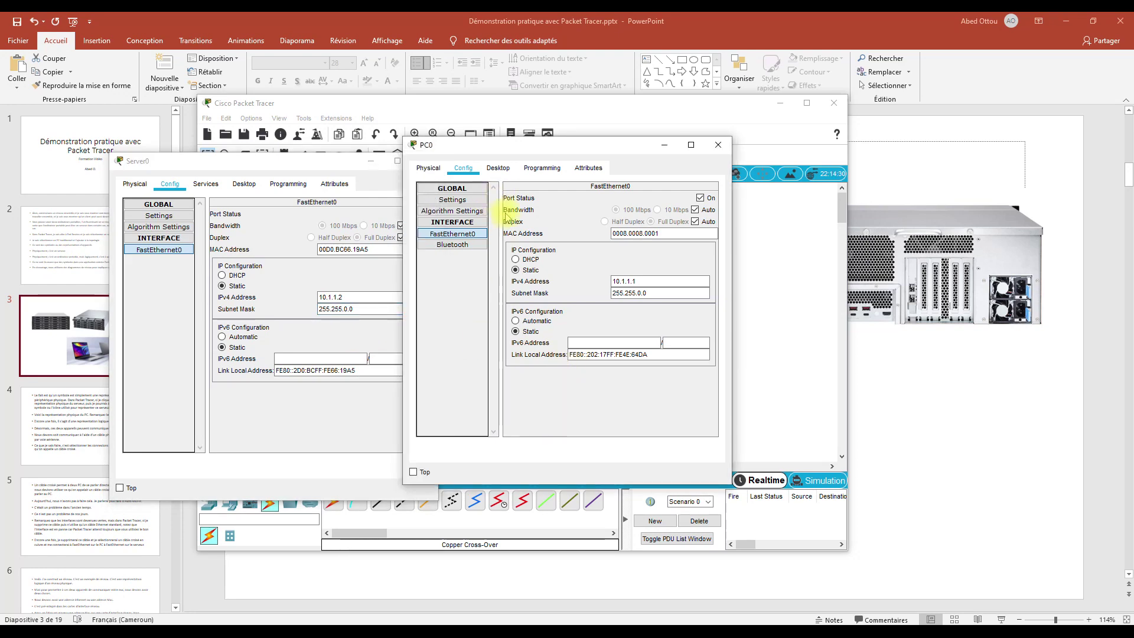
pyautogui.click(541, 169)
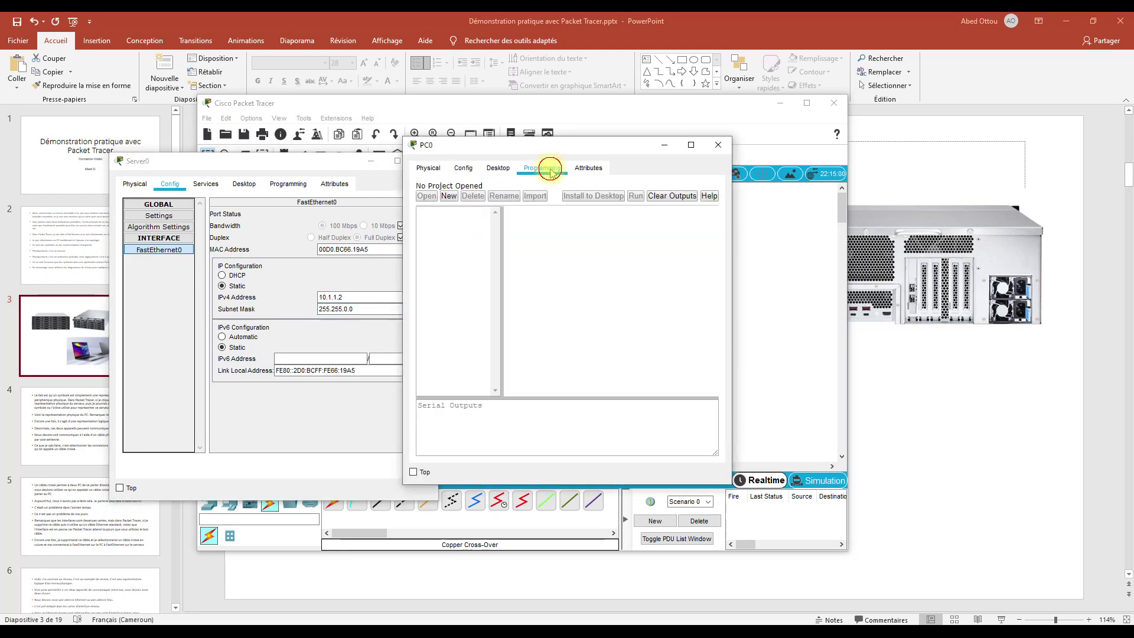
pyautogui.click(514, 168)
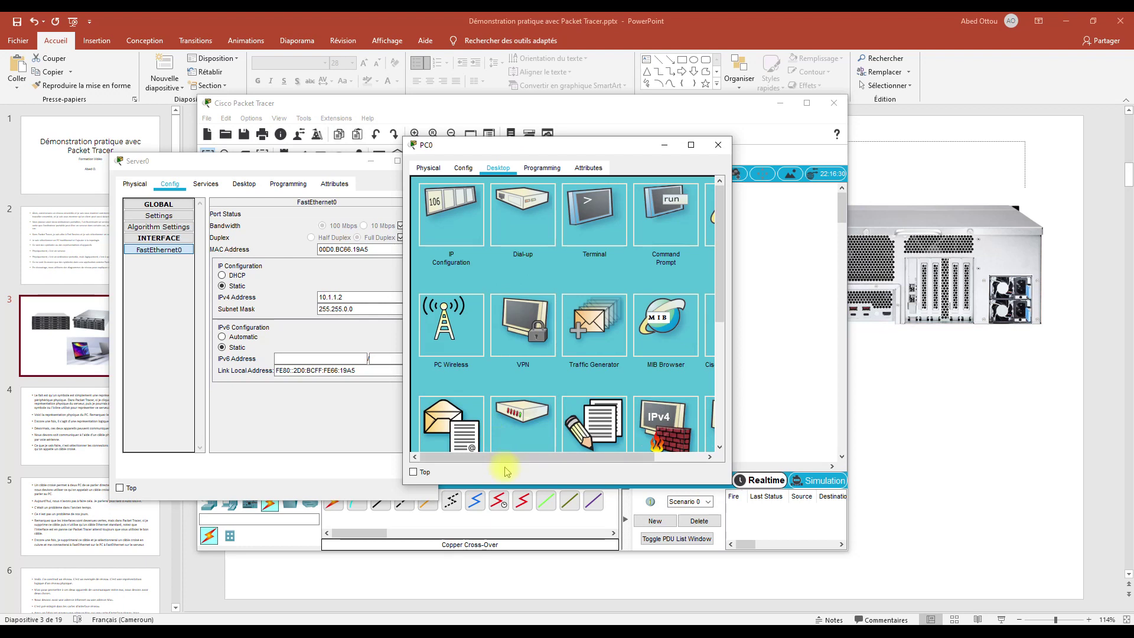
pyautogui.moveTo(506, 463)
pyautogui.mouseDown()
pyautogui.moveTo(576, 464)
pyautogui.moveTo(495, 474)
pyautogui.mouseUp()
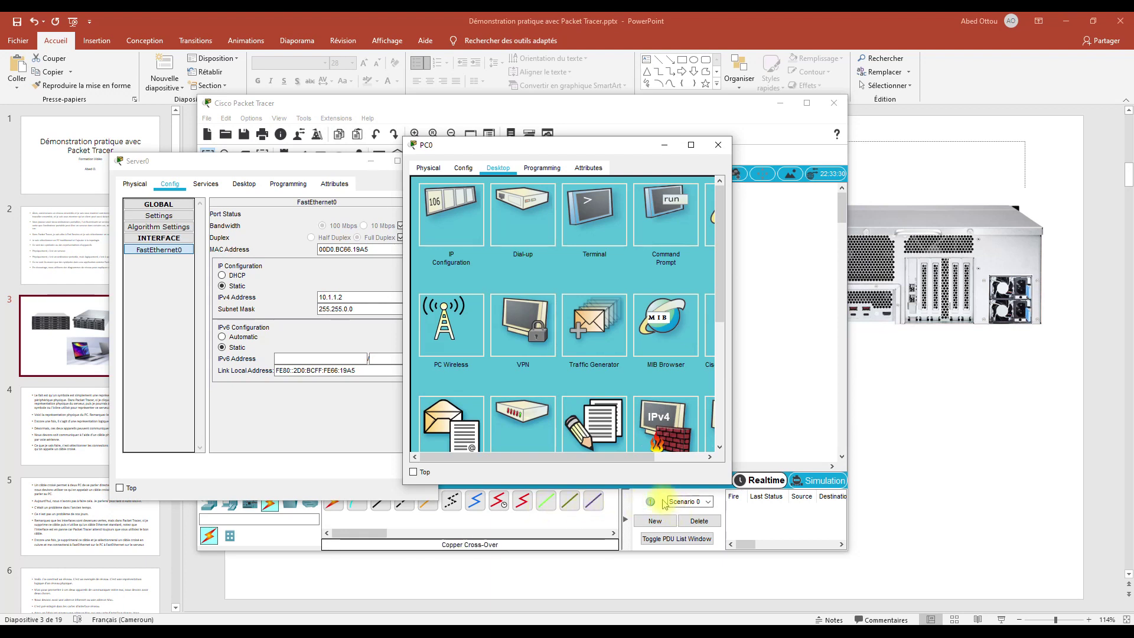
pyautogui.click(656, 230)
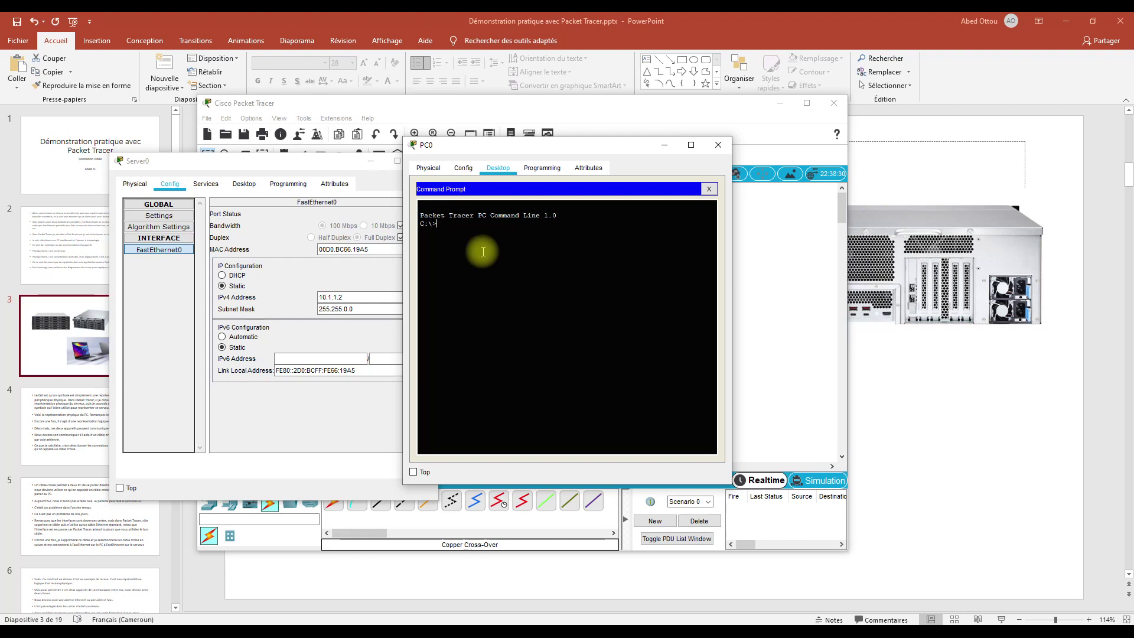
pyautogui.moveTo(476, 150); pyautogui.dragTo(605, 171)
pyautogui.click(489, 215)
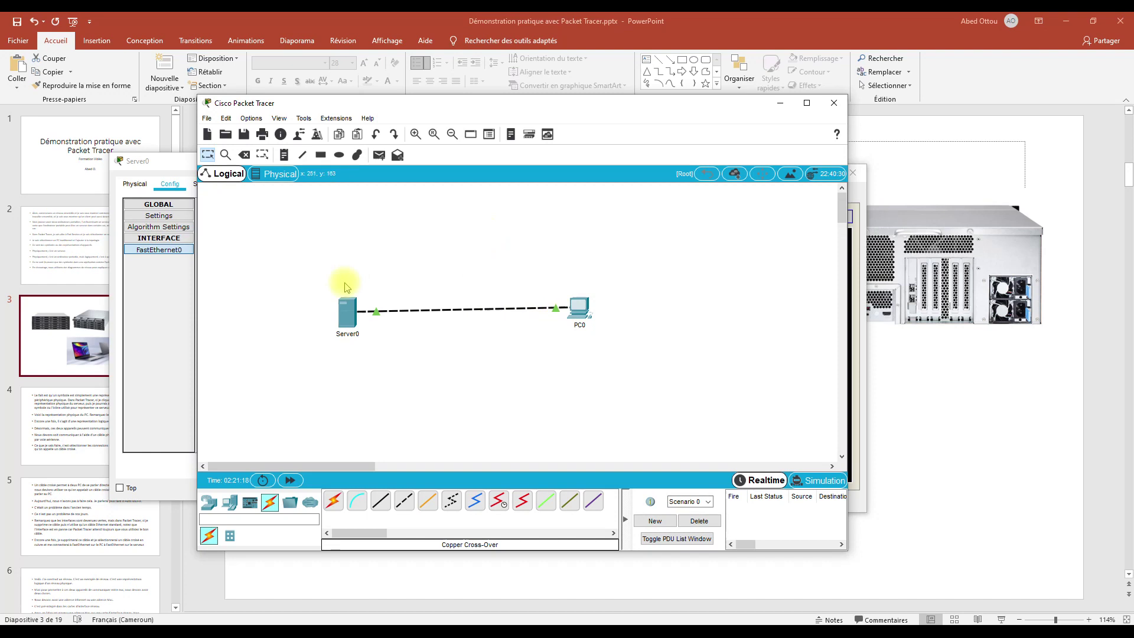
pyautogui.click(864, 444)
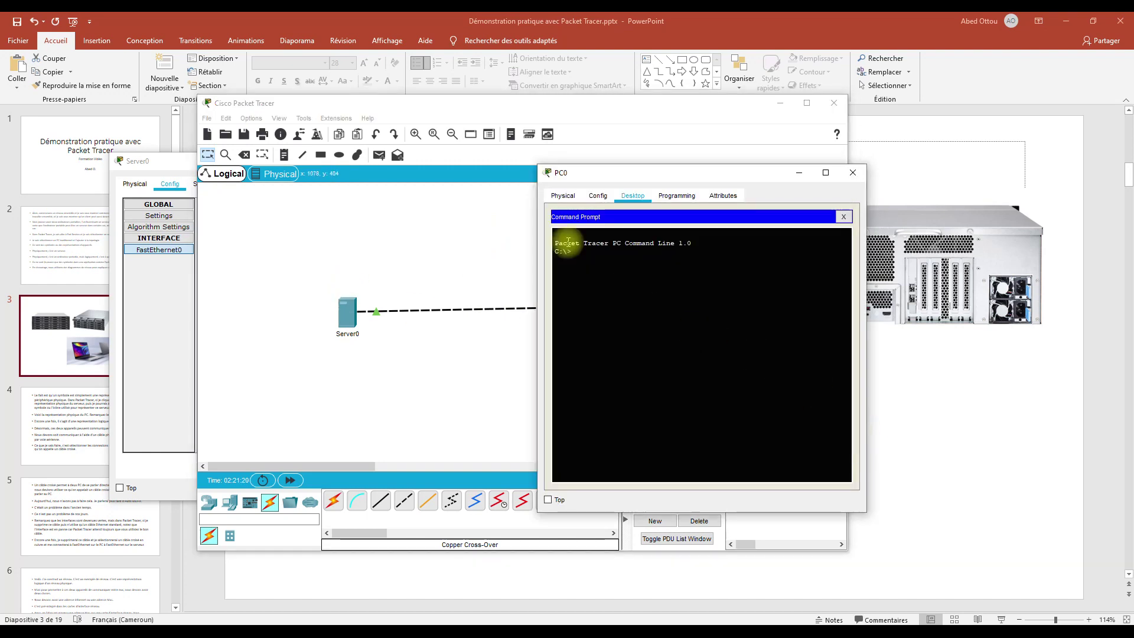
# Ping Server0 at 10.1.1.2 from PC0's command prompt and highlight the reply lines
pyautogui.write('ping')
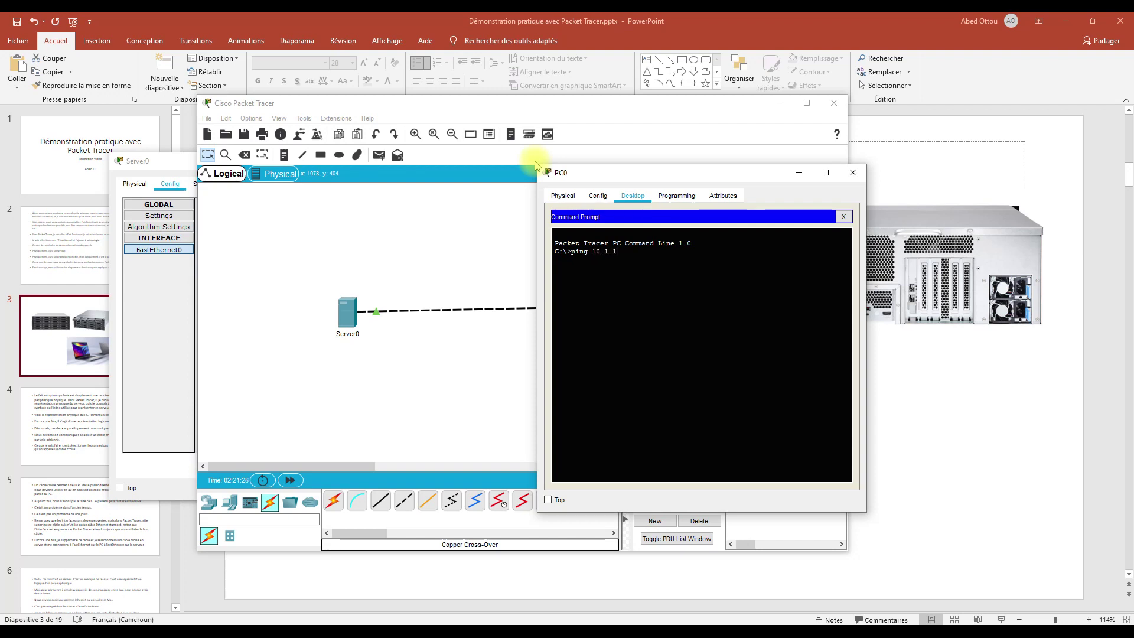
pyautogui.write(' 10.1.1.2')
pyautogui.press('Return')
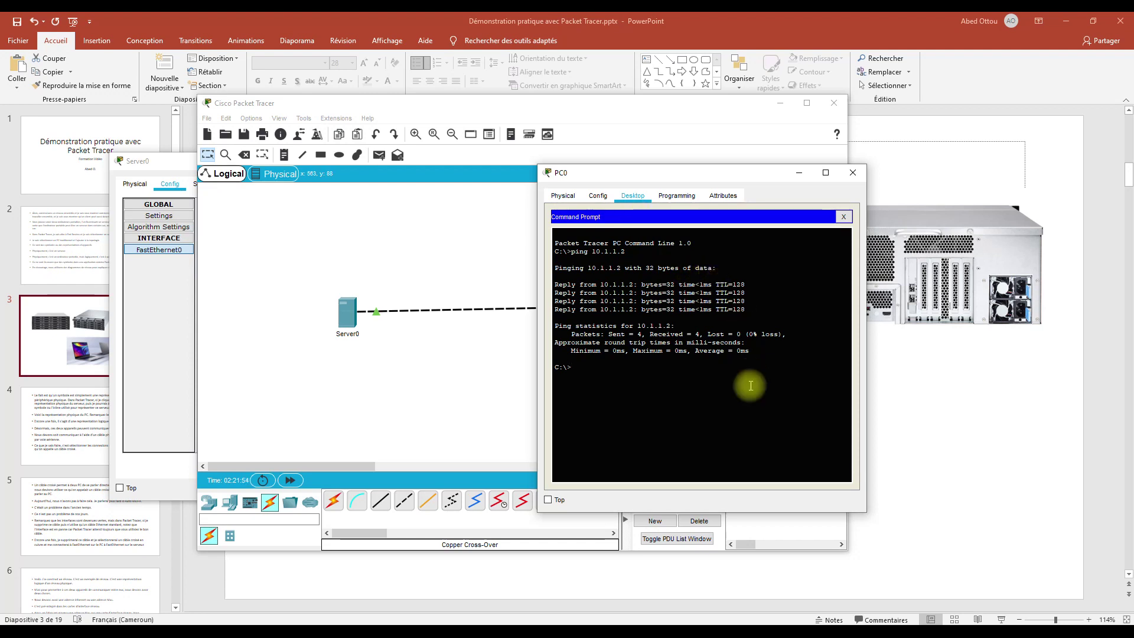
pyautogui.moveTo(754, 311); pyautogui.dragTo(556, 279)
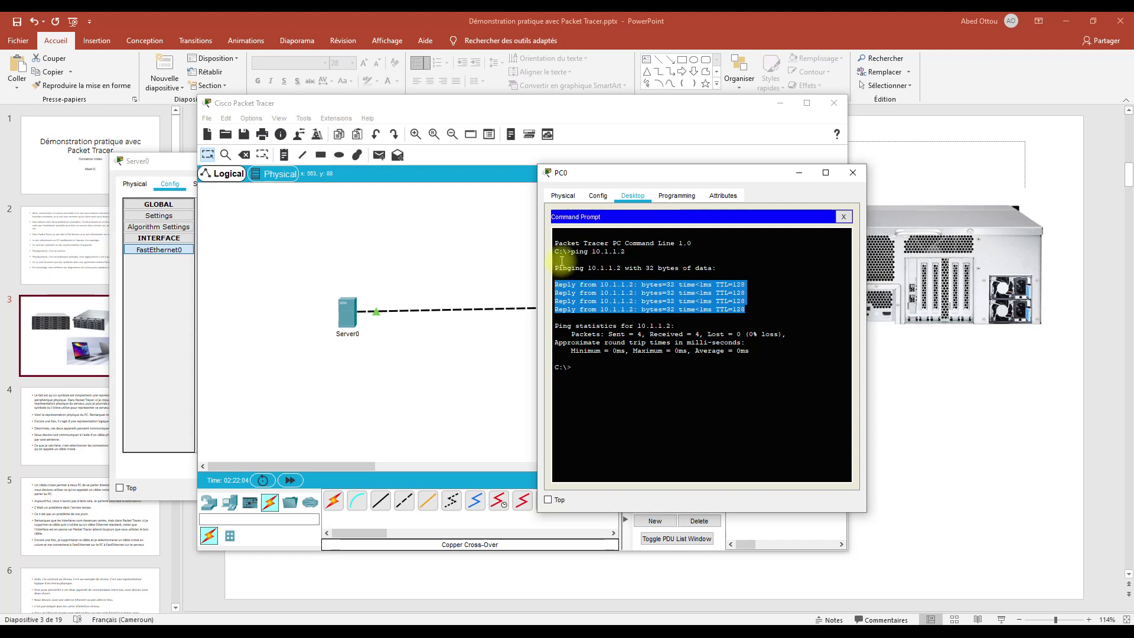
# Look at Server0's services, first the DHCP settings and then the HTTP settings with their hosted files
pyautogui.click(347, 313)
pyautogui.click(216, 193)
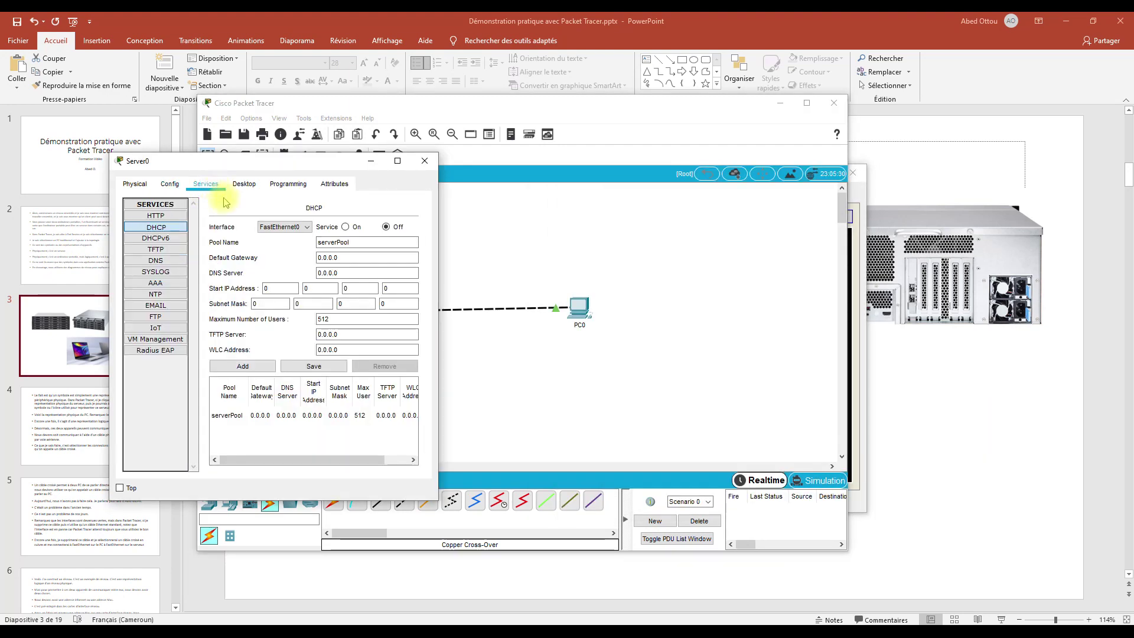
pyautogui.click(166, 228)
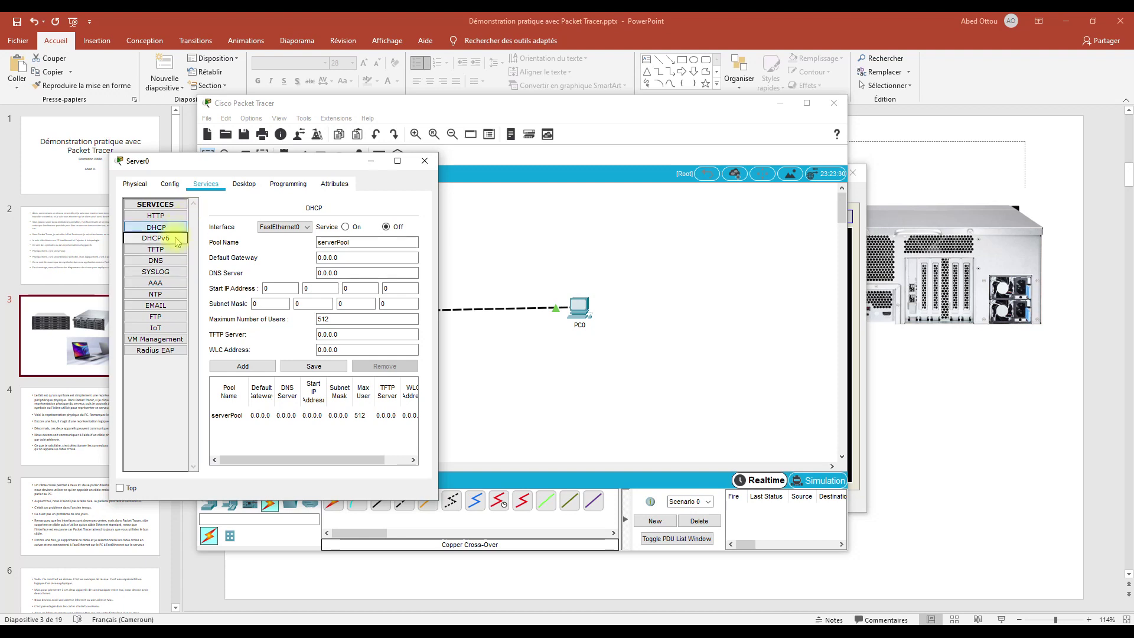
pyautogui.click(161, 215)
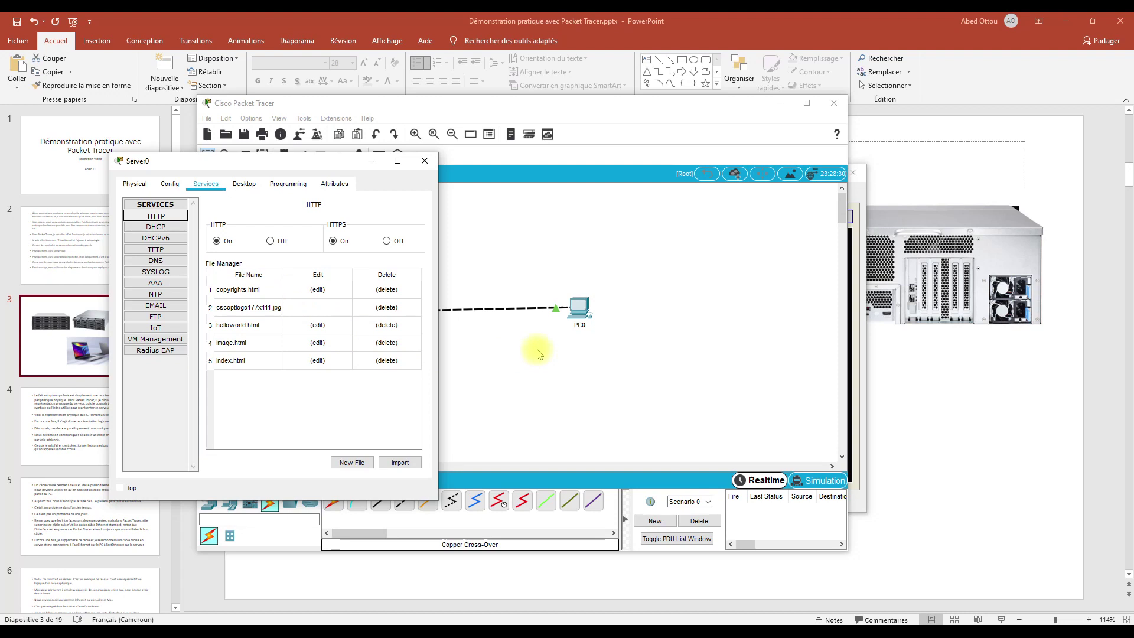
pyautogui.click(578, 313)
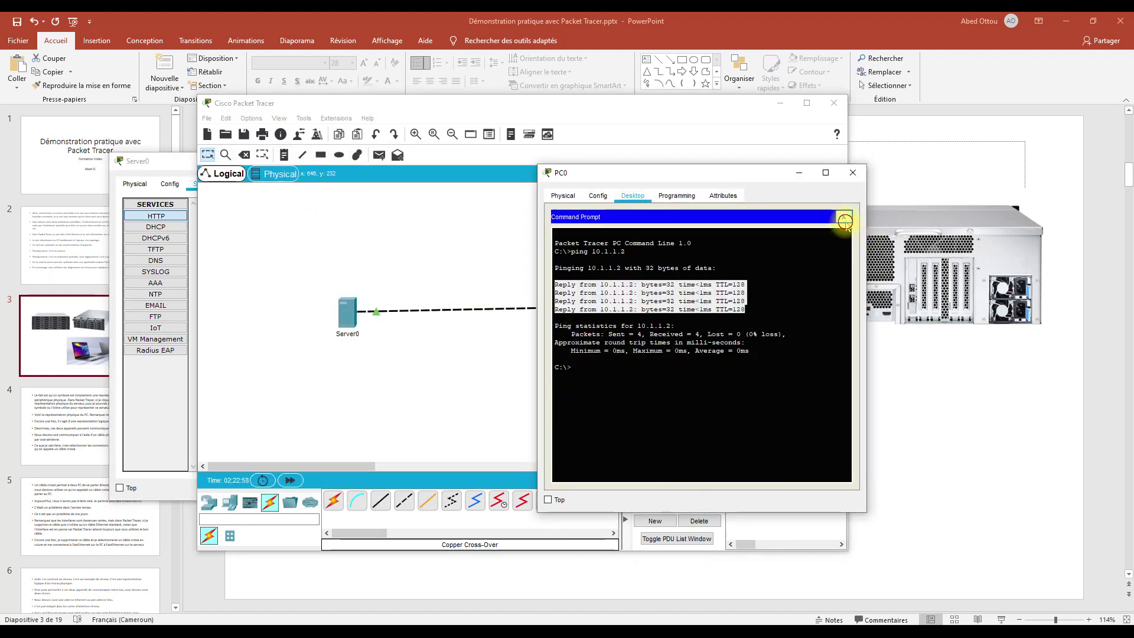
pyautogui.click(843, 217)
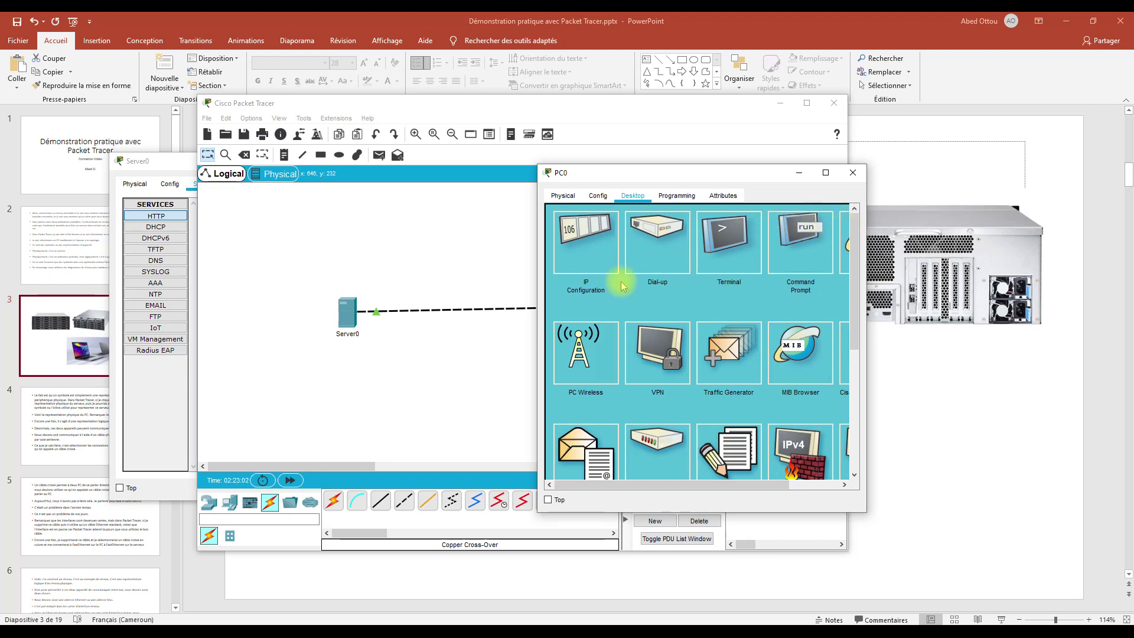
pyautogui.moveTo(715, 486)
pyautogui.mouseDown()
pyautogui.moveTo(759, 487)
pyautogui.moveTo(716, 490)
pyautogui.moveTo(731, 488)
pyautogui.mouseUp()
pyautogui.click(809, 239)
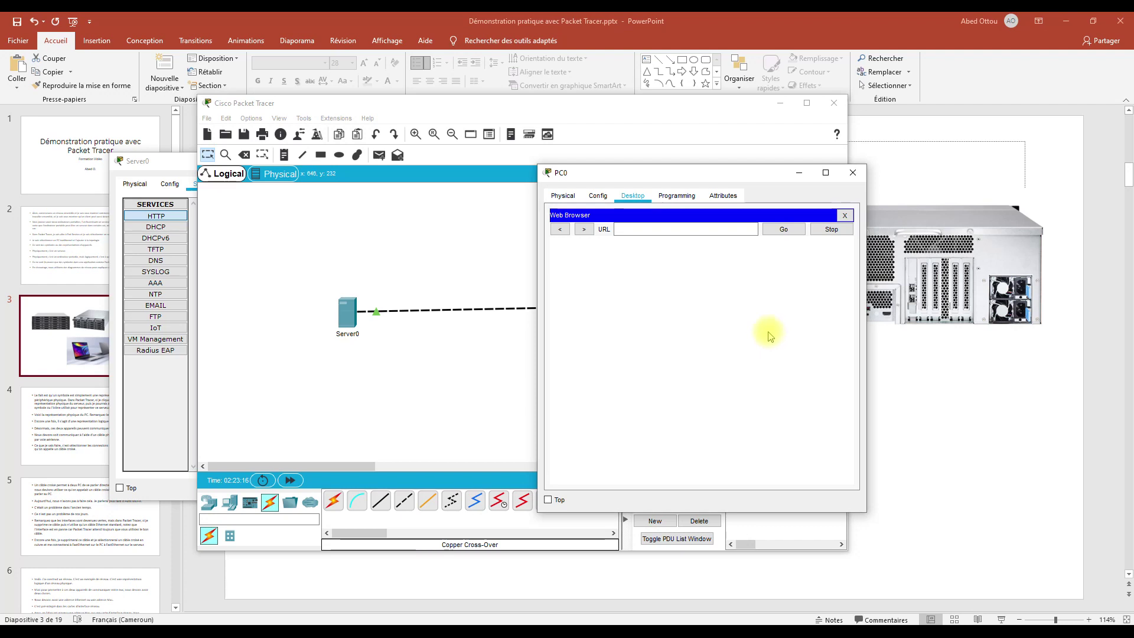
pyautogui.click(642, 232)
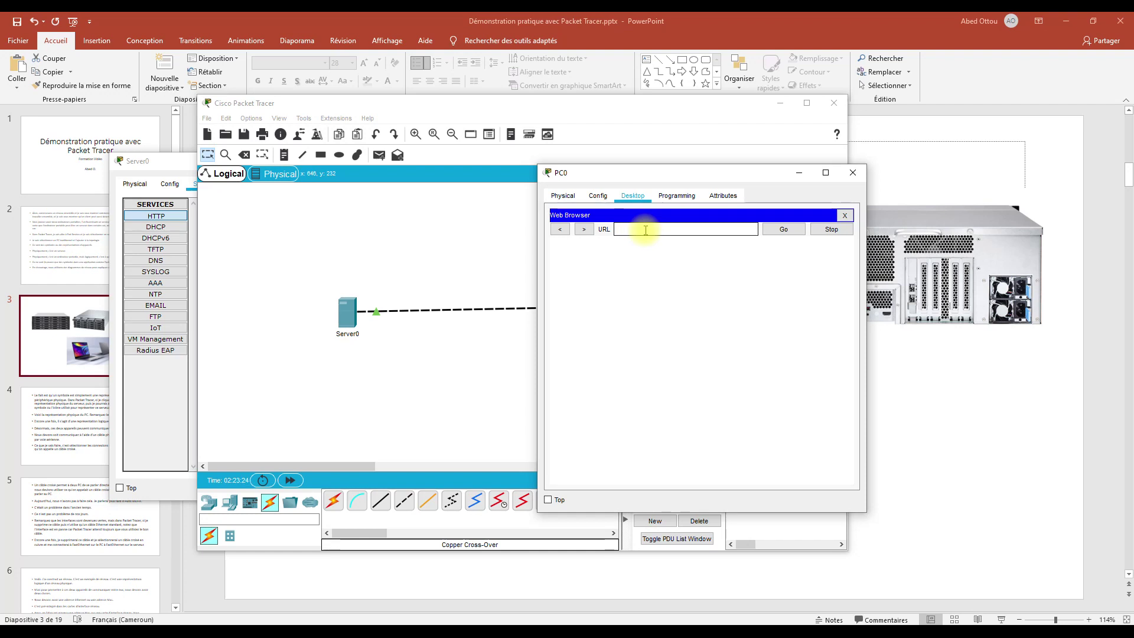
pyautogui.write('p://10.1.1.2')
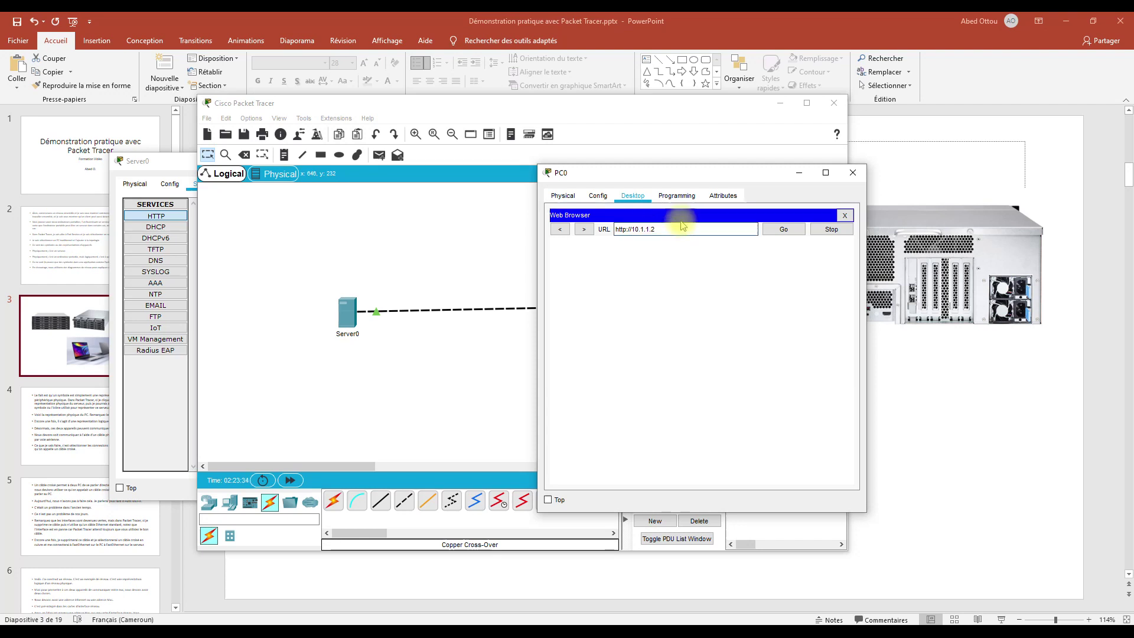
pyautogui.click(795, 229)
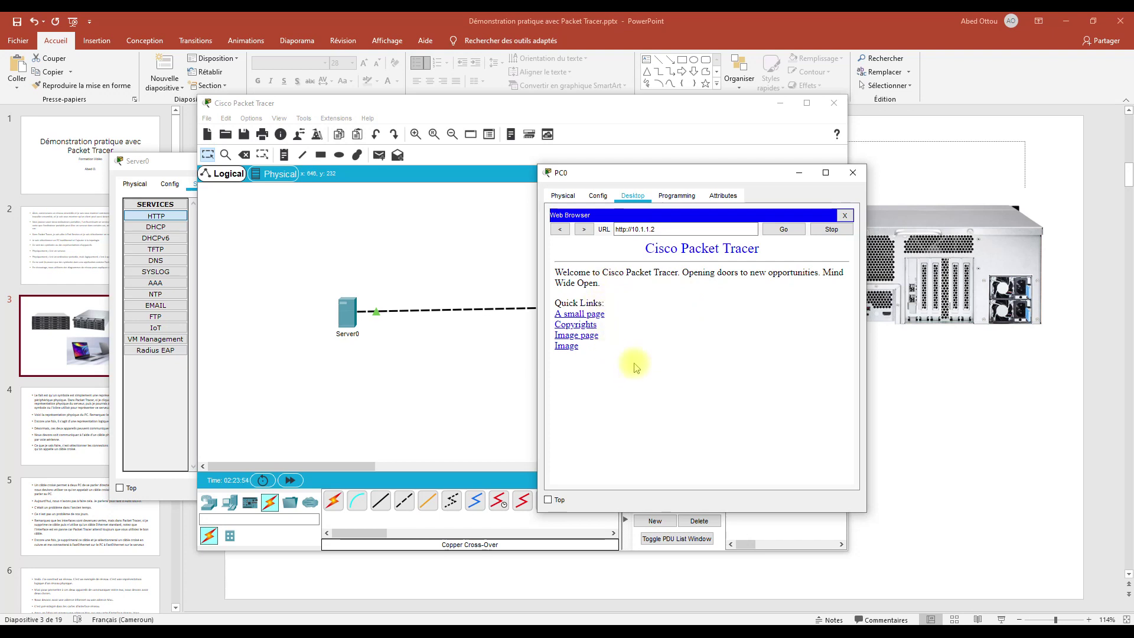
pyautogui.click(172, 407)
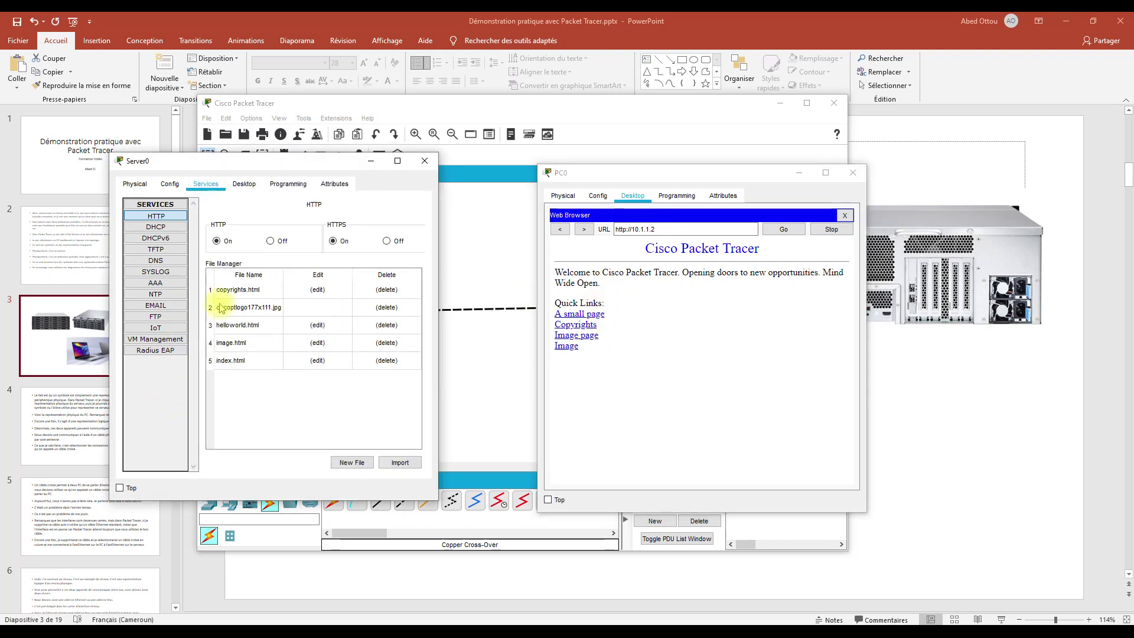
pyautogui.click(271, 240)
pyautogui.click(671, 390)
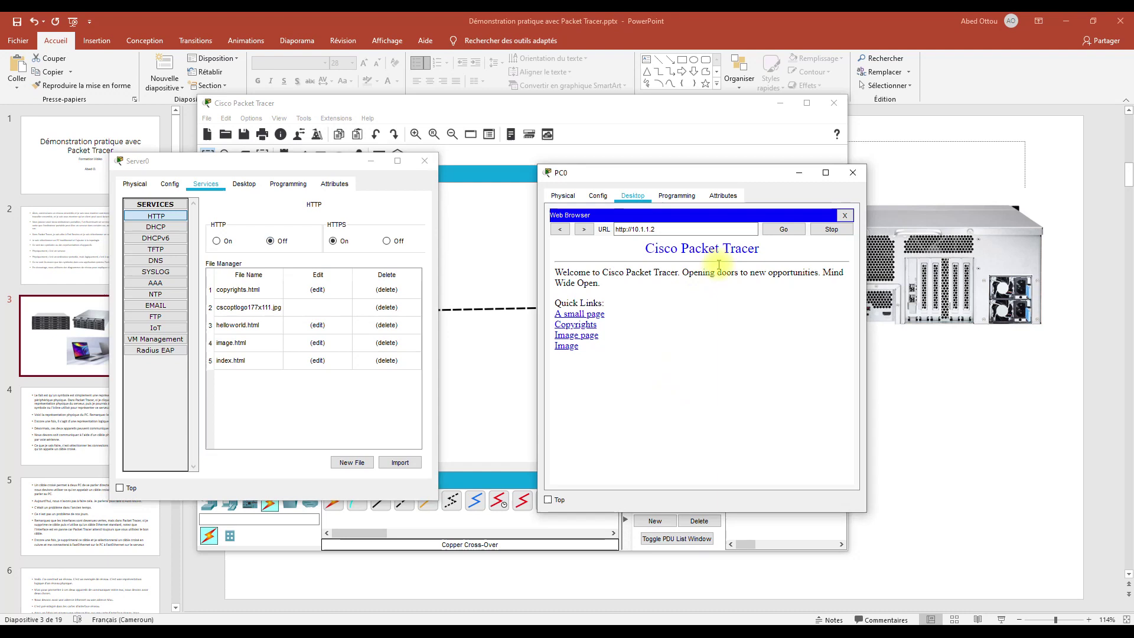
pyautogui.click(783, 228)
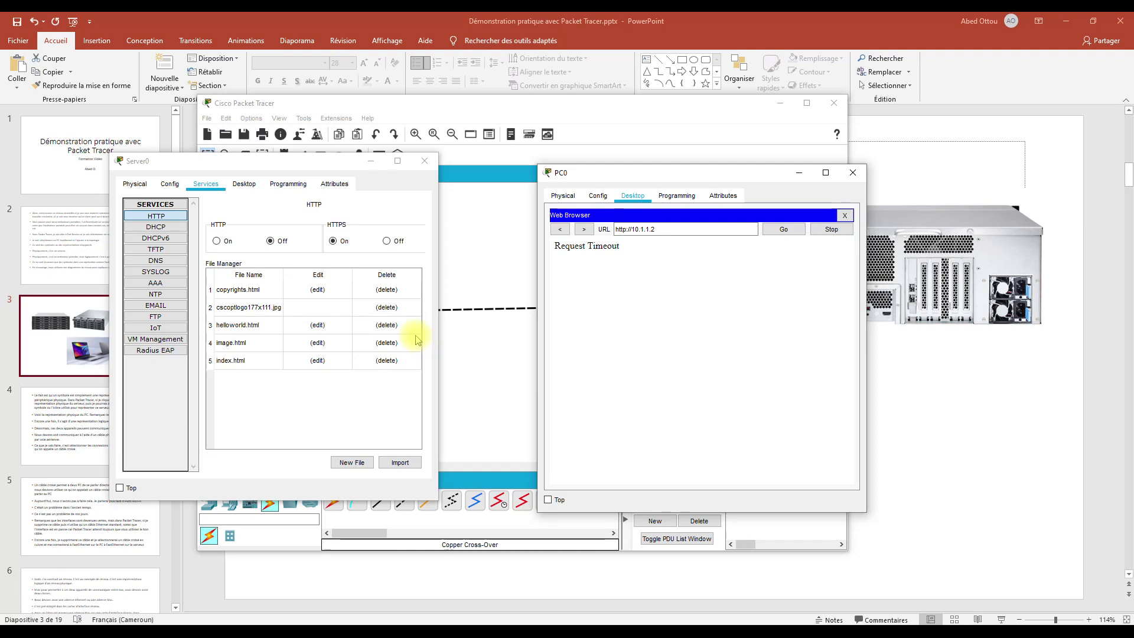
pyautogui.click(845, 215)
pyautogui.moveTo(713, 488); pyautogui.dragTo(797, 488)
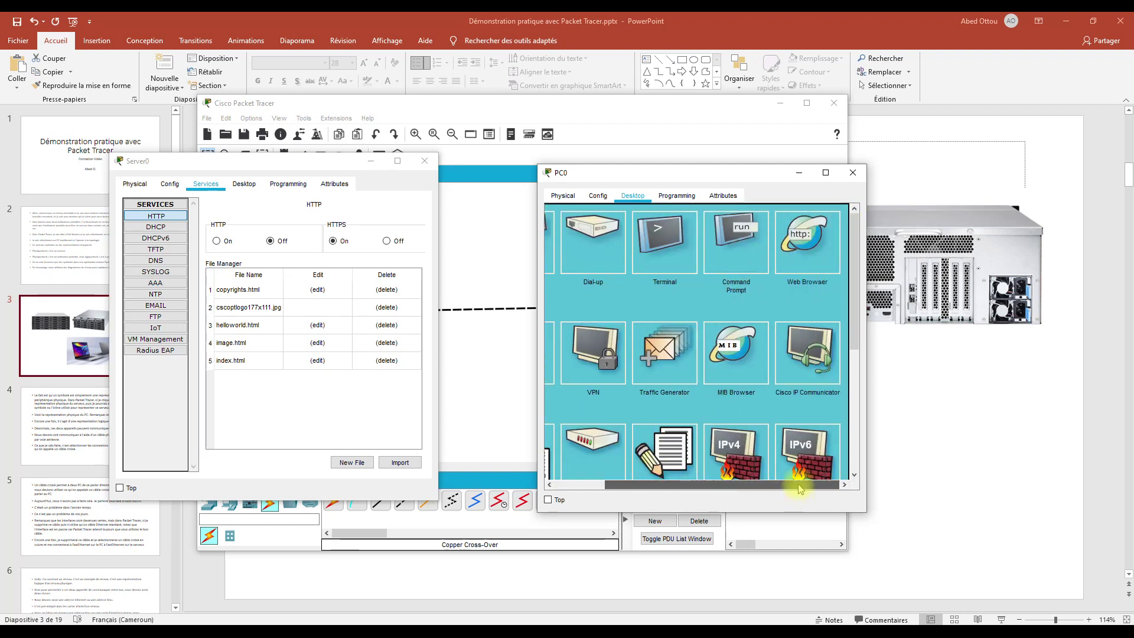
pyautogui.click(797, 237)
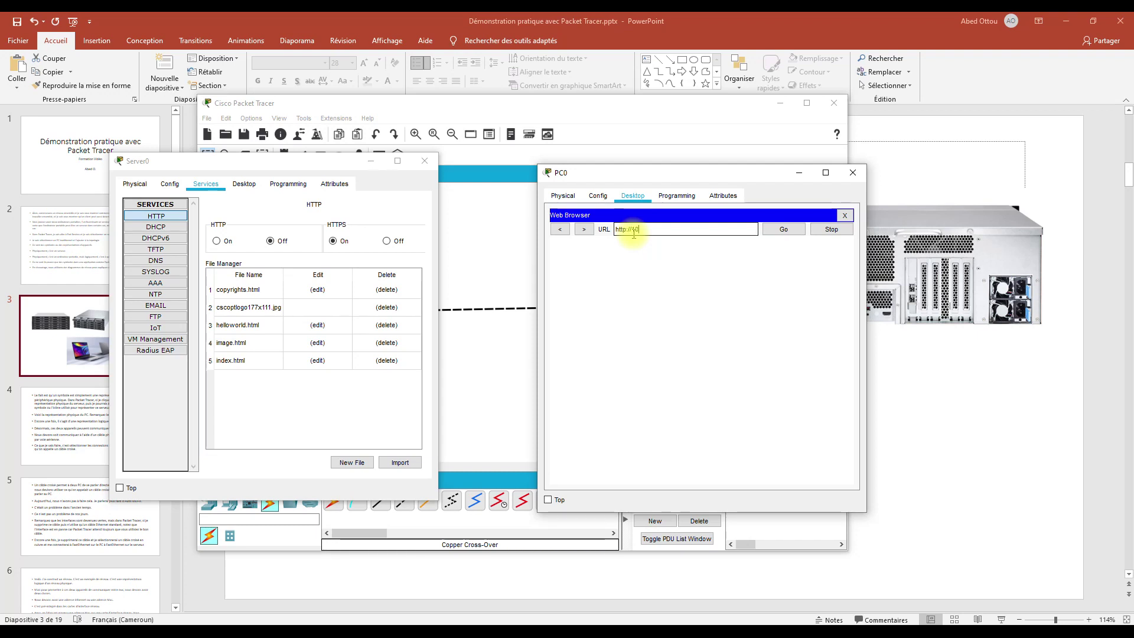
pyautogui.write('.1.2')
pyautogui.press('Return')
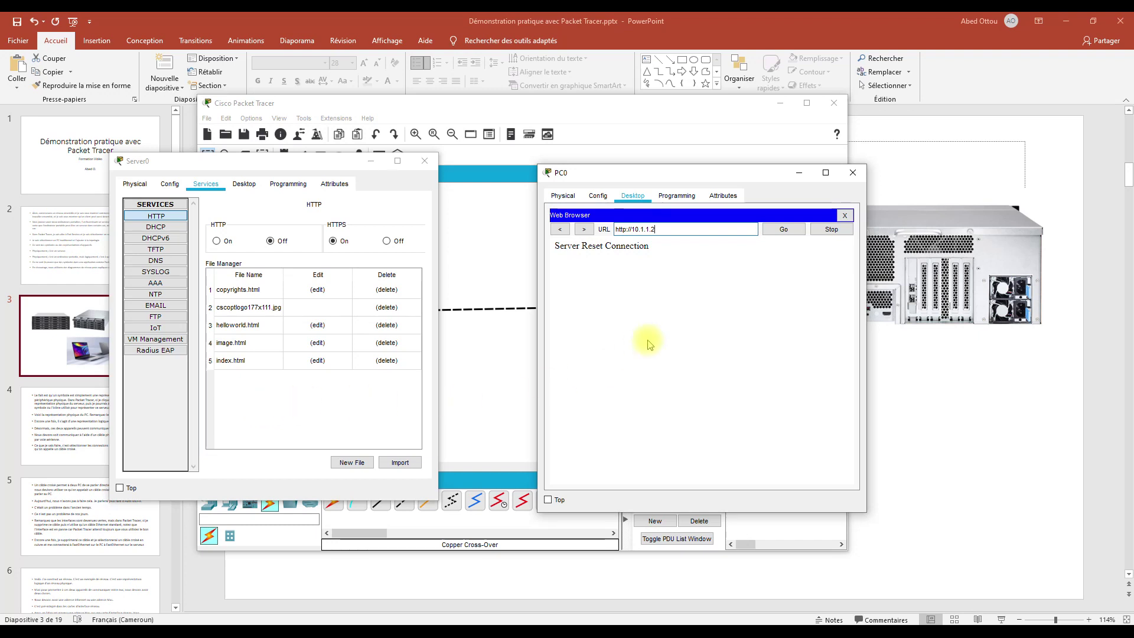
pyautogui.click(625, 231)
pyautogui.write('s')
pyautogui.click(782, 230)
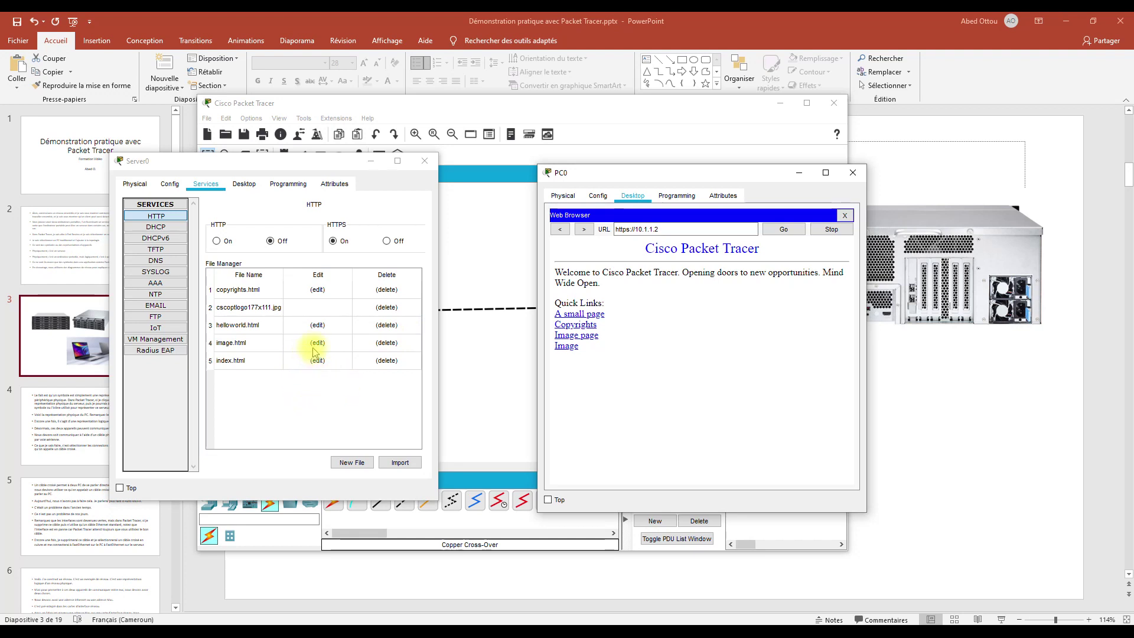
pyautogui.click(217, 241)
pyautogui.click(626, 230)
pyautogui.click(628, 229)
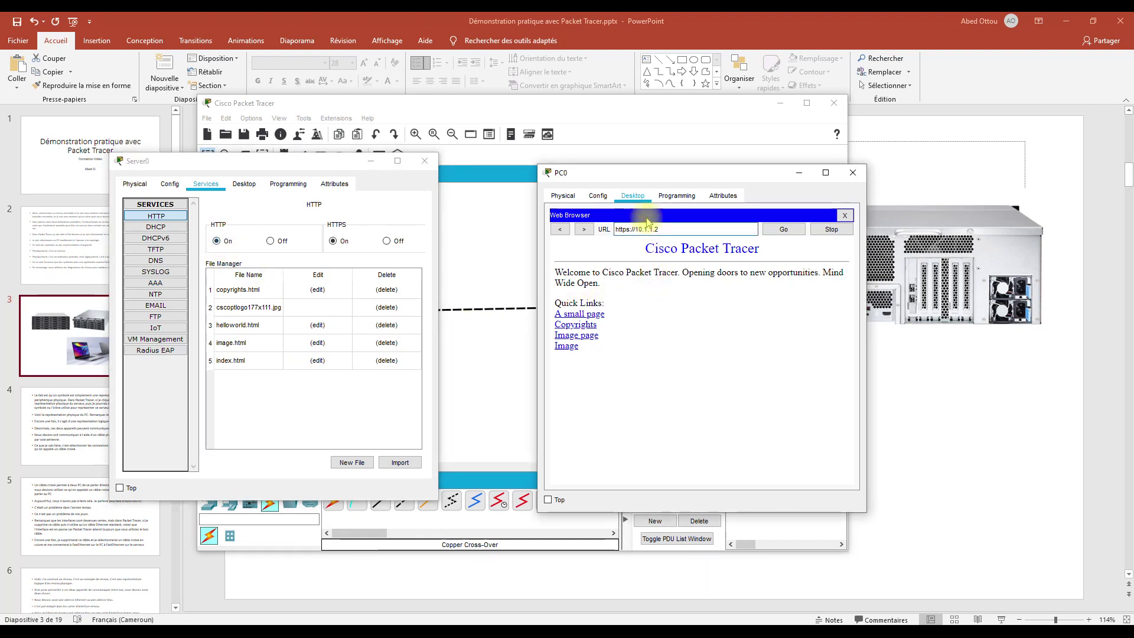
pyautogui.press('BackSpace')
pyautogui.write(':')
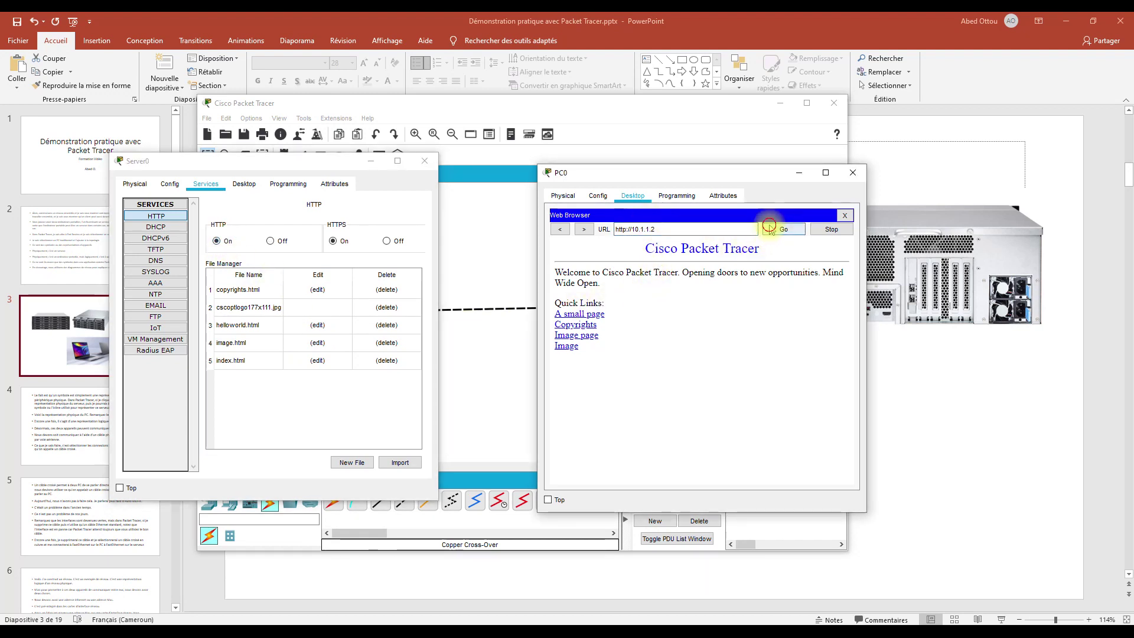
pyautogui.click(771, 230)
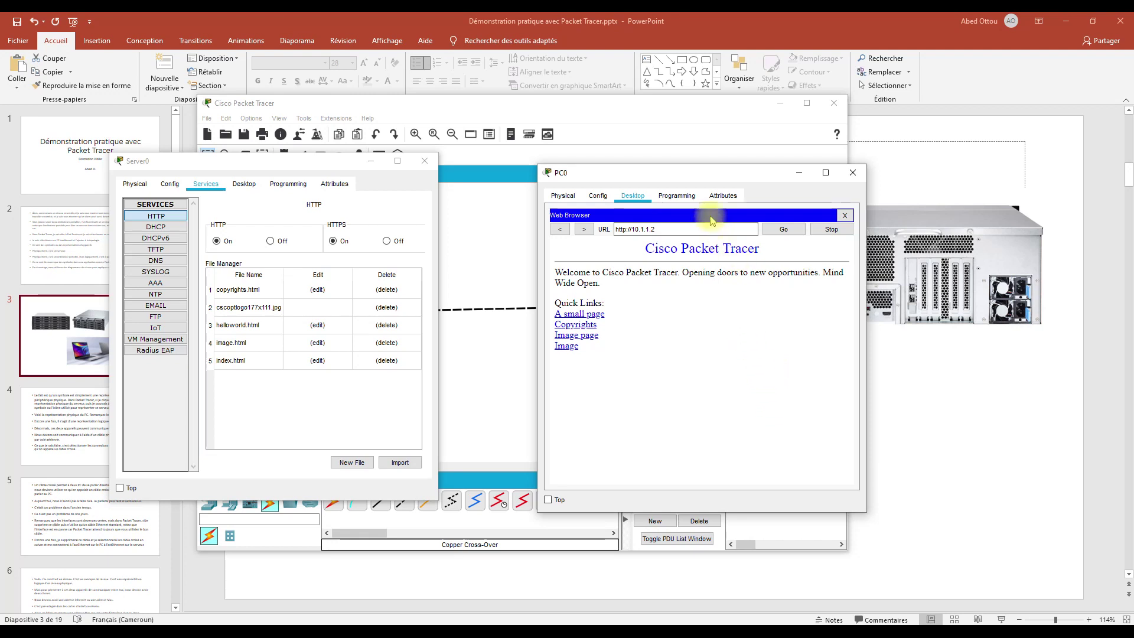
# Move PC0's window and bring the main logical workspace to the front
pyautogui.moveTo(687, 175); pyautogui.dragTo(604, 110)
pyautogui.click(834, 433)
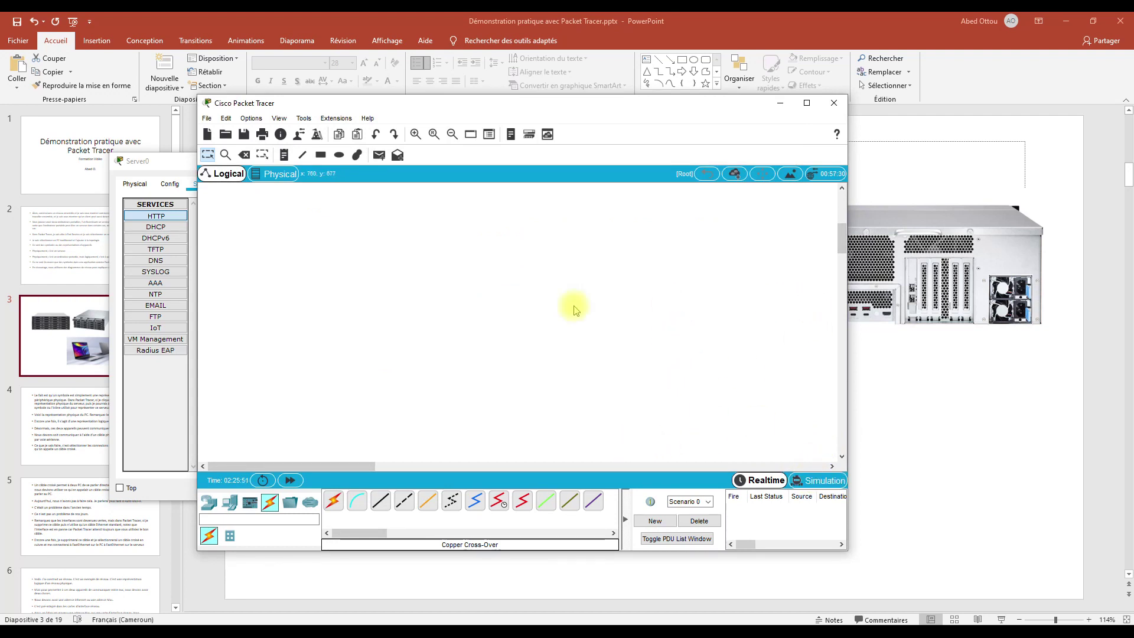
# Switch the logical workspace with the Server0–PC0 link from Realtime to Simulation mode
pyautogui.scroll(-5, 412, 243)
pyautogui.scroll(8, 412, 243)
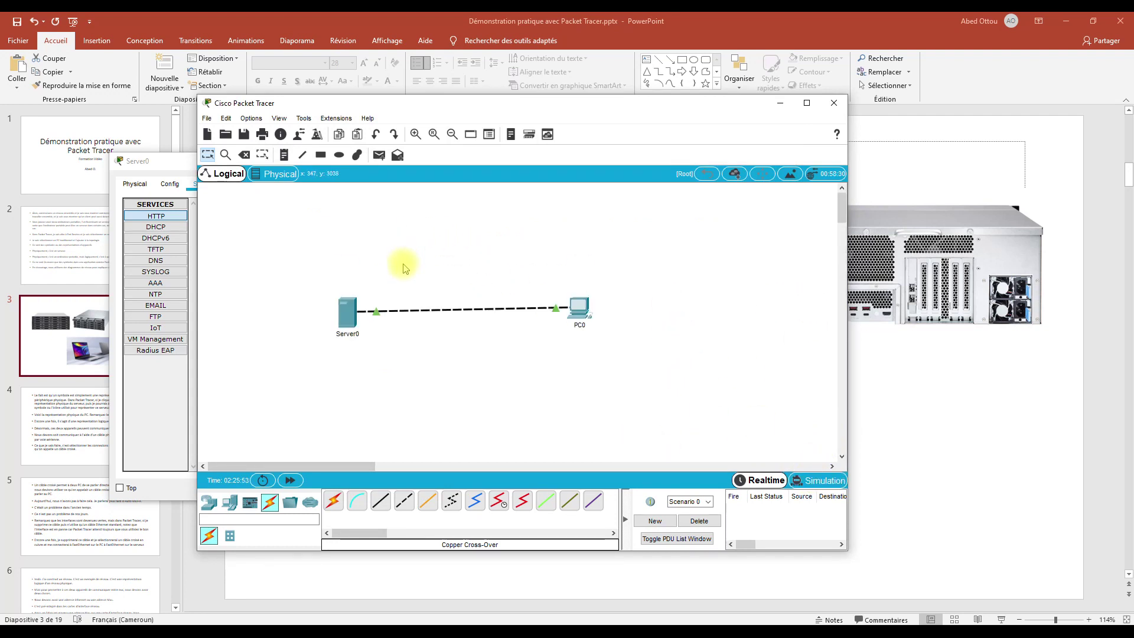
pyautogui.click(836, 480)
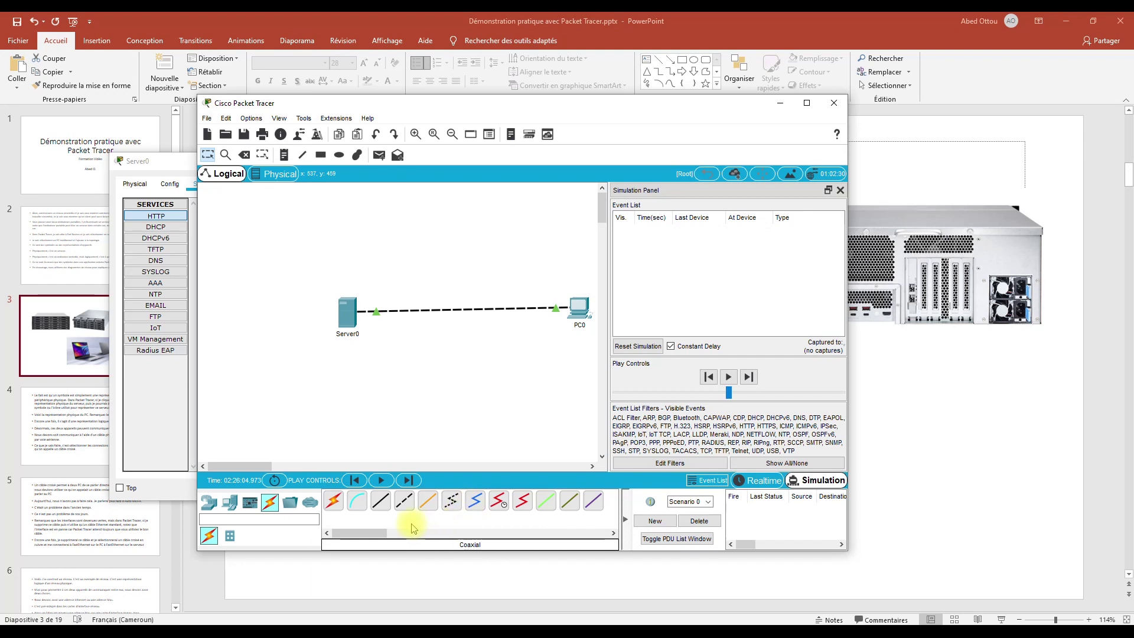
pyautogui.click(172, 405)
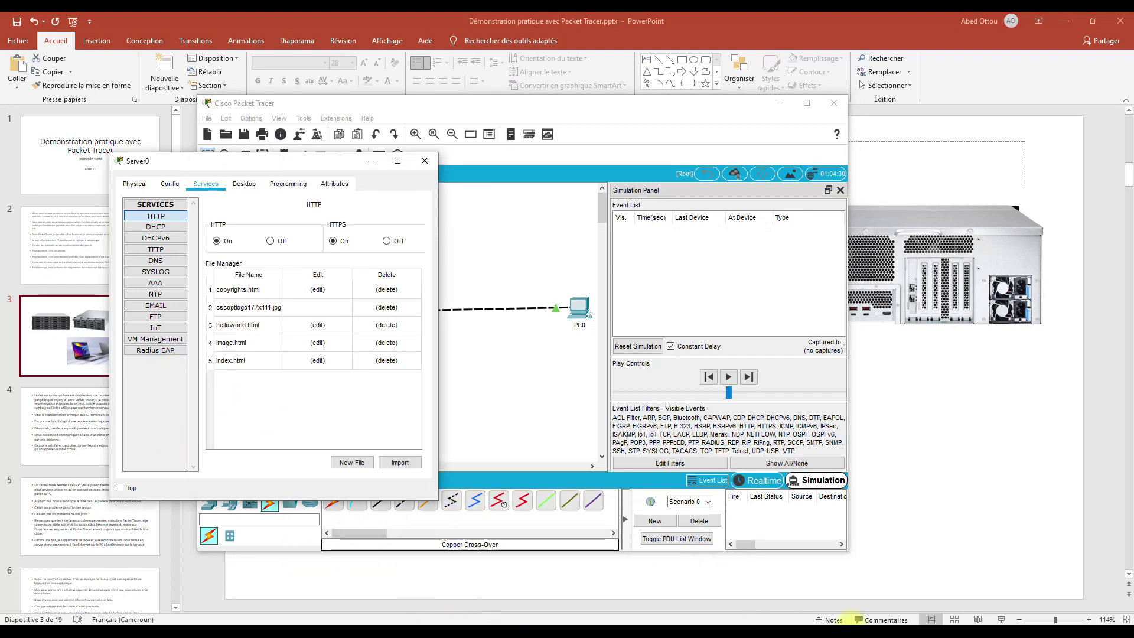
pyautogui.moveTo(1040, 615)
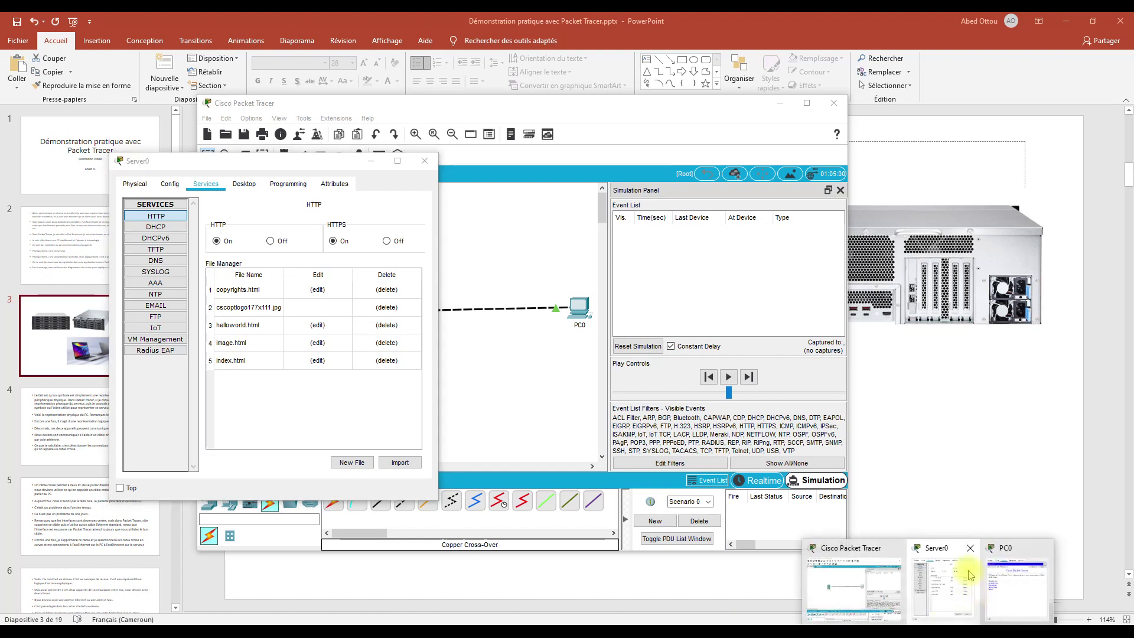
pyautogui.click(1001, 590)
pyautogui.click(705, 168)
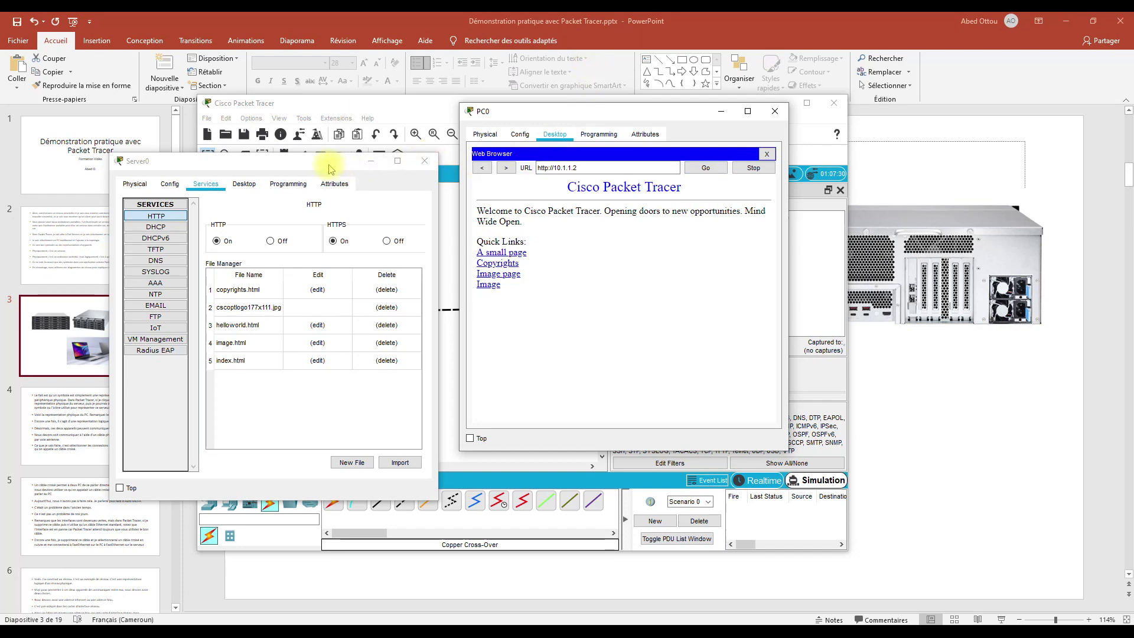
pyautogui.moveTo(329, 163); pyautogui.dragTo(282, 176)
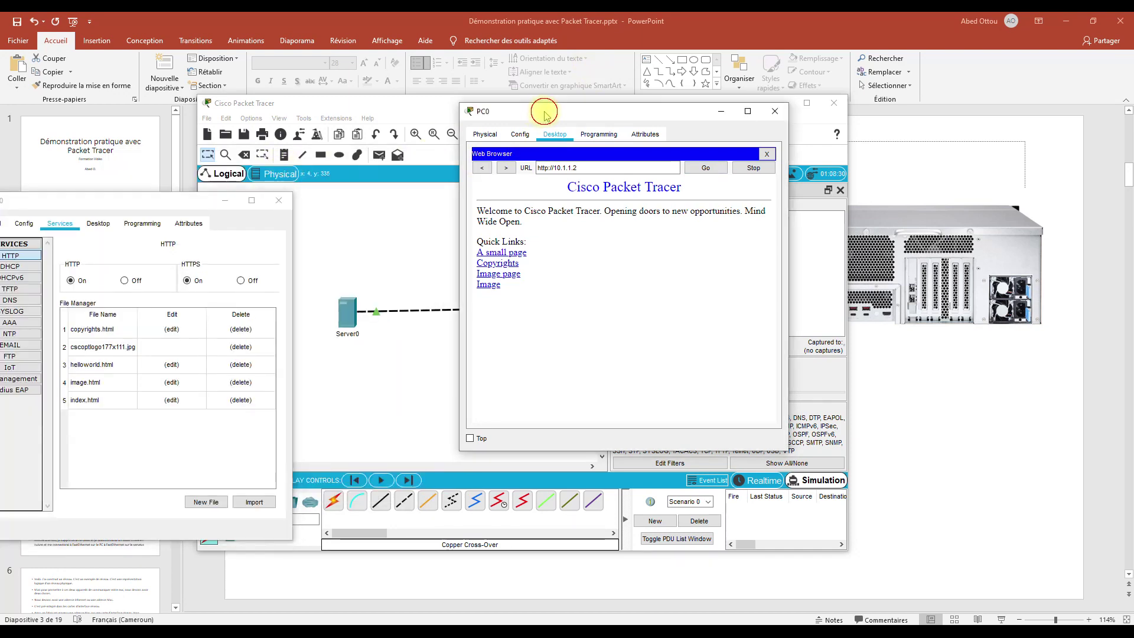
pyautogui.moveTo(546, 114); pyautogui.dragTo(713, 141)
pyautogui.click(866, 196)
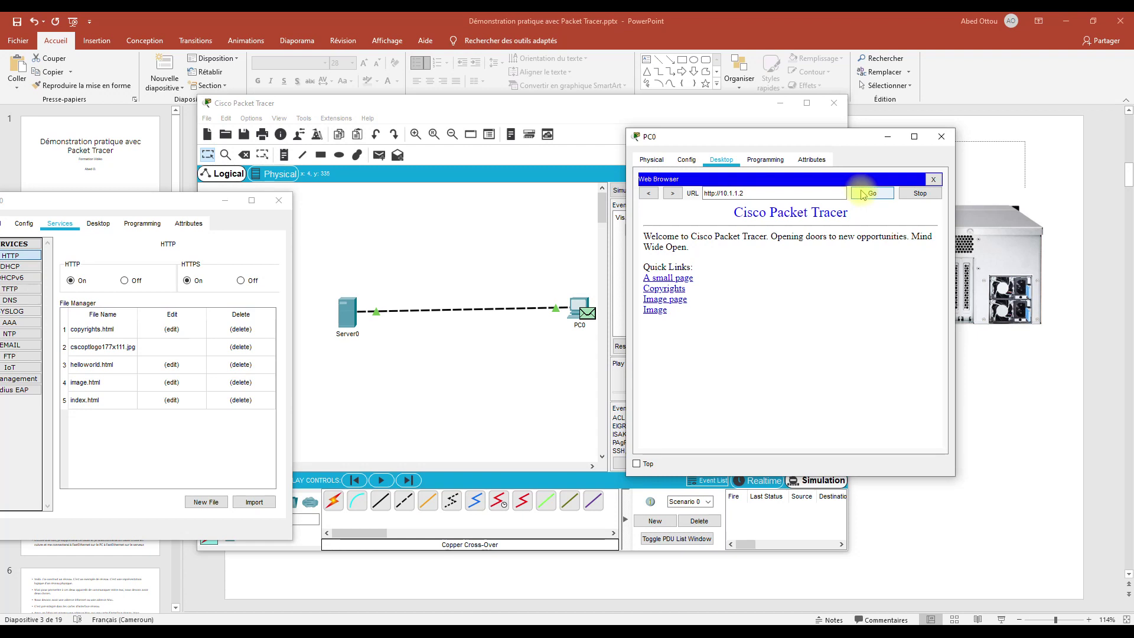
# Open the packet waiting at PC0 and examine its OSI layers and outbound Ethernet, IP and TCP header fields
pyautogui.click(585, 316)
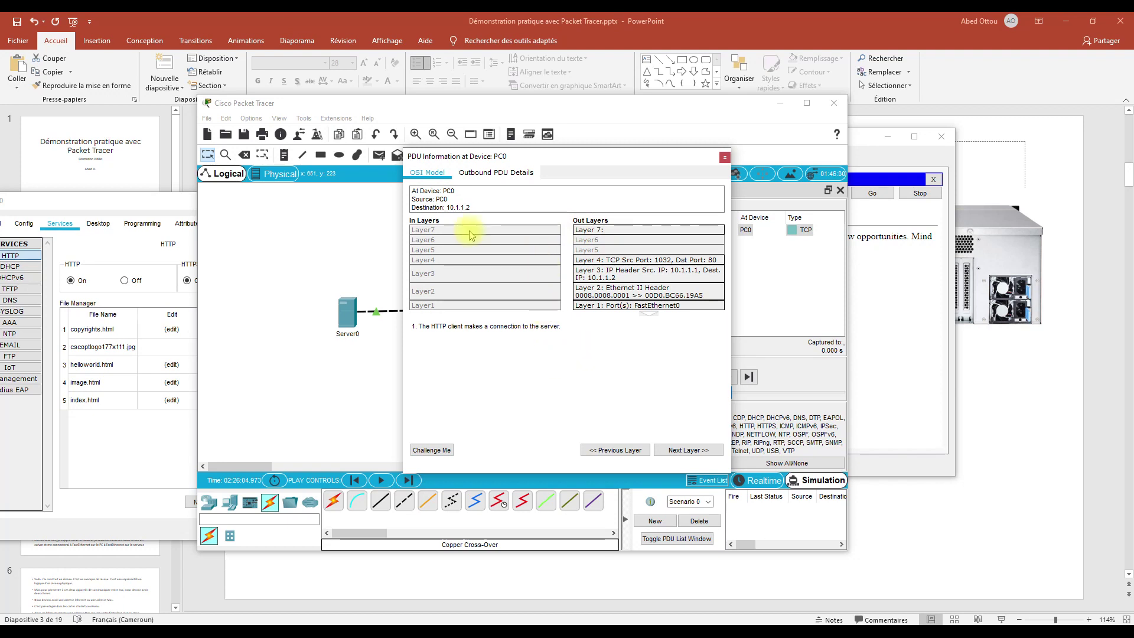
pyautogui.click(496, 173)
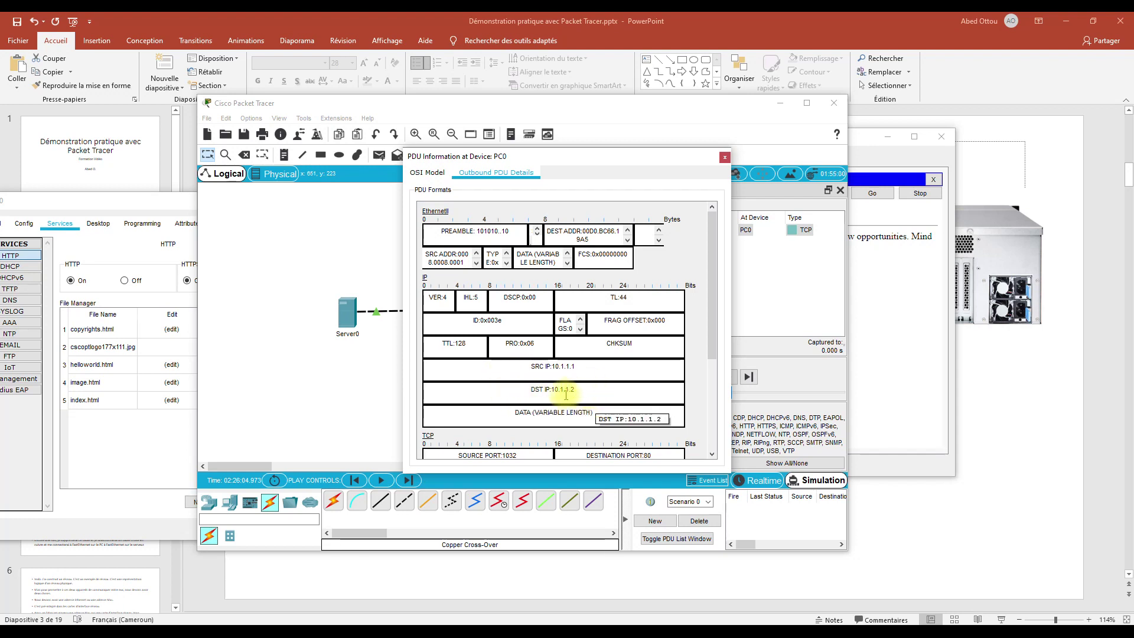
pyautogui.scroll(-3, 560, 383)
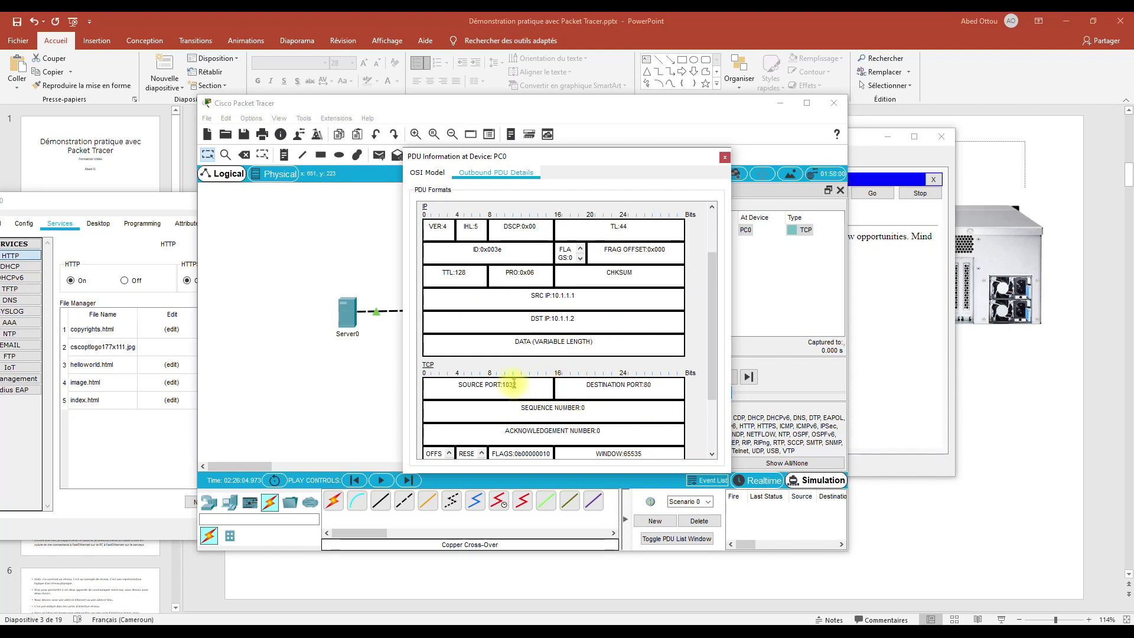
pyautogui.scroll(-4, 608, 371)
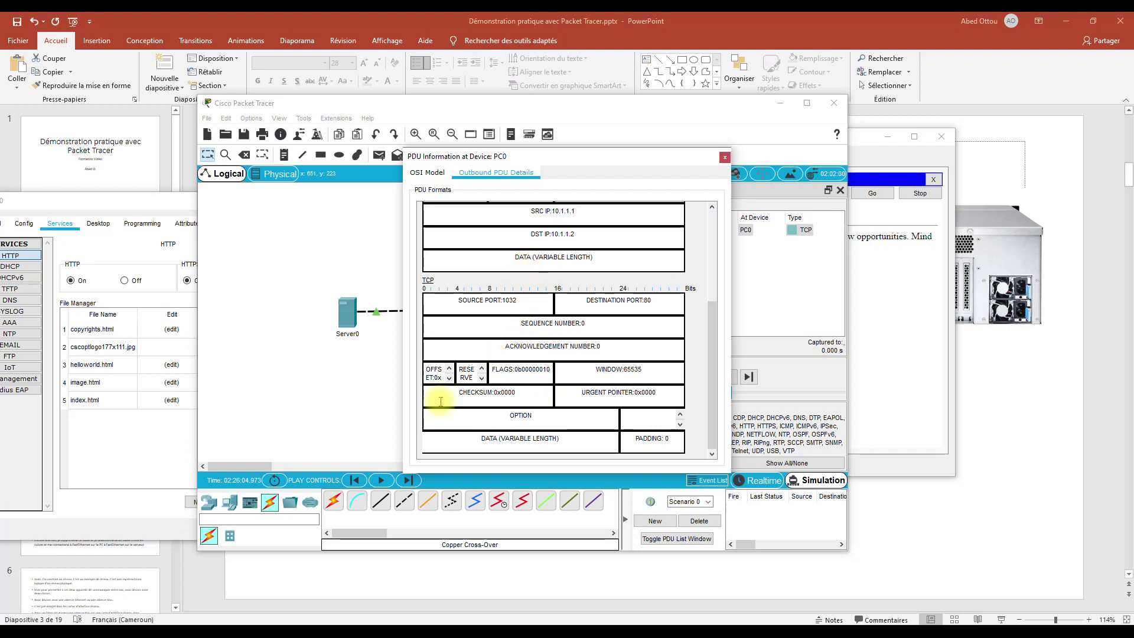
pyautogui.scroll(3, 450, 390)
pyautogui.scroll(3, 450, 391)
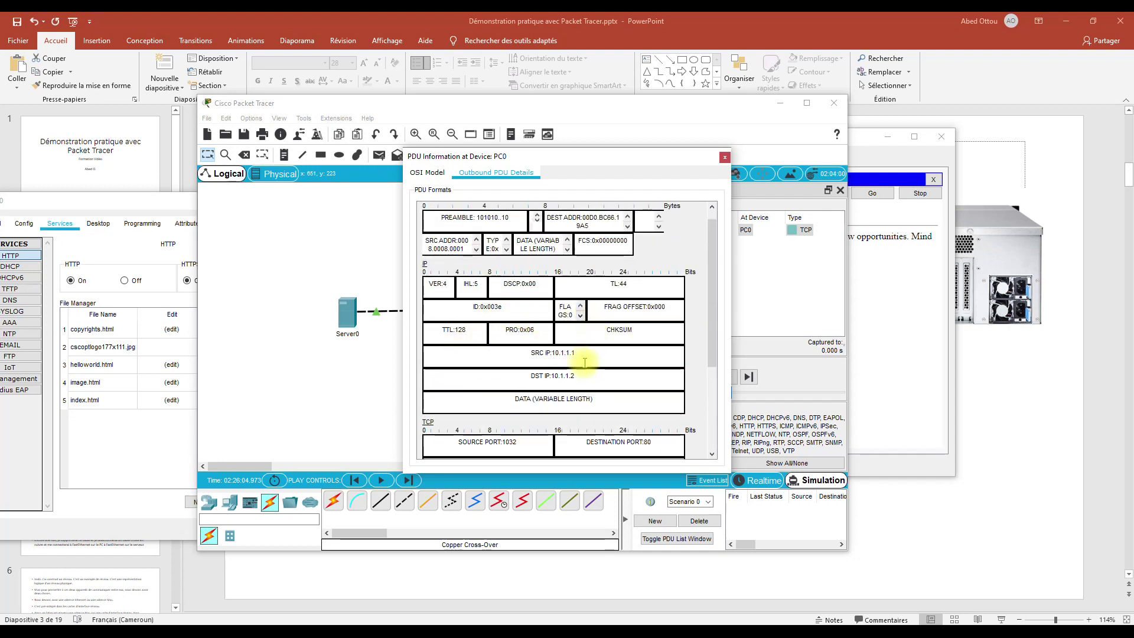
pyautogui.scroll(1, 489, 355)
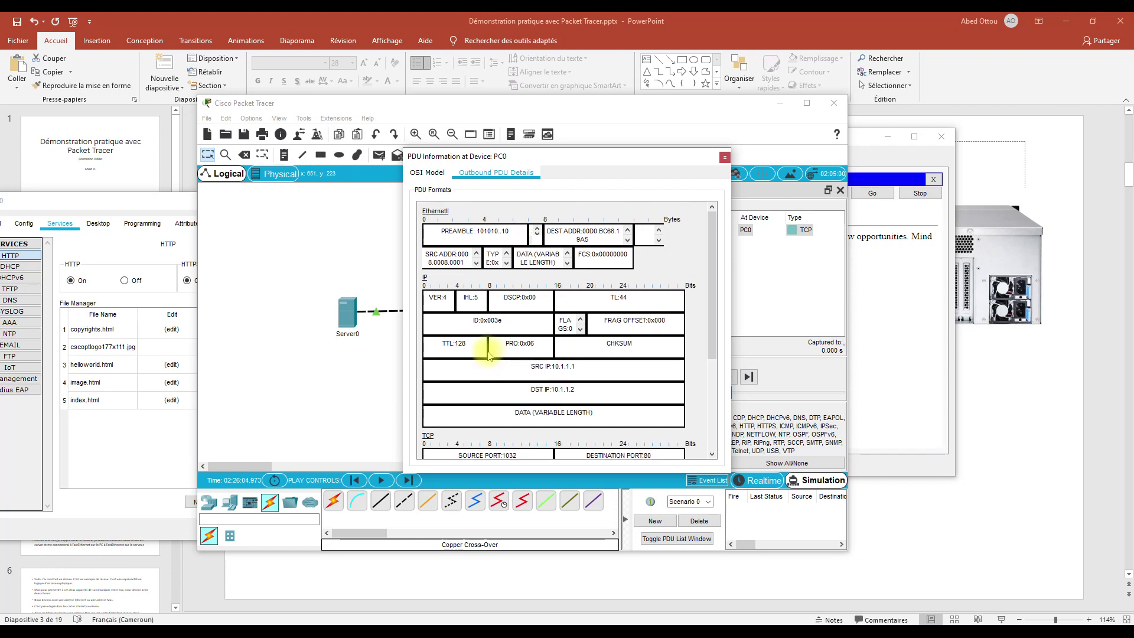
pyautogui.scroll(-7, 488, 354)
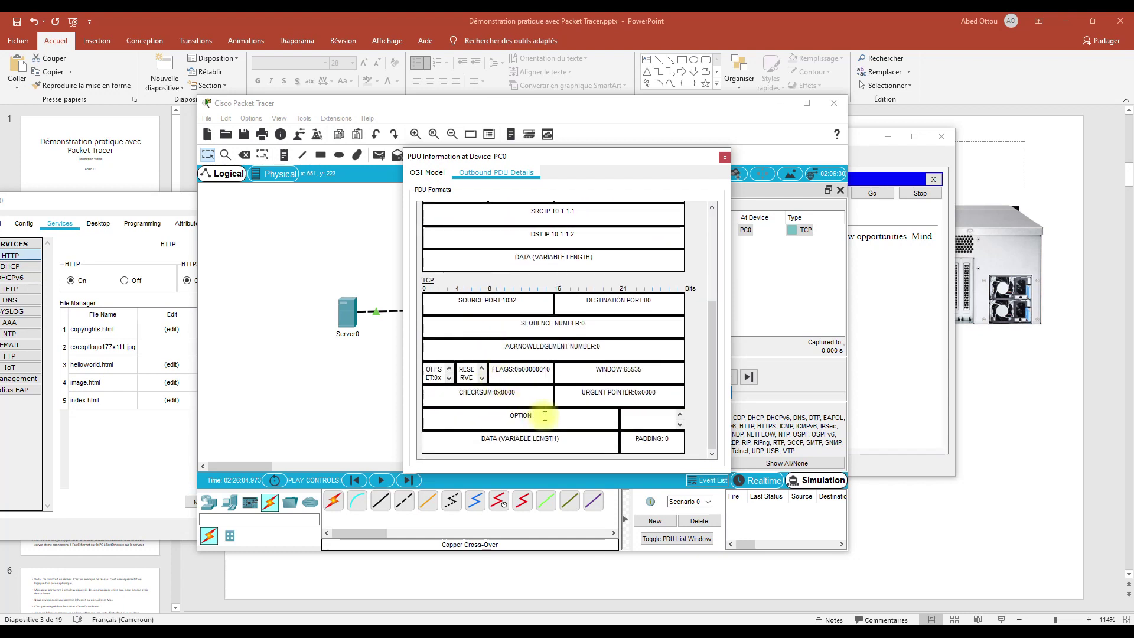
pyautogui.scroll(3, 598, 399)
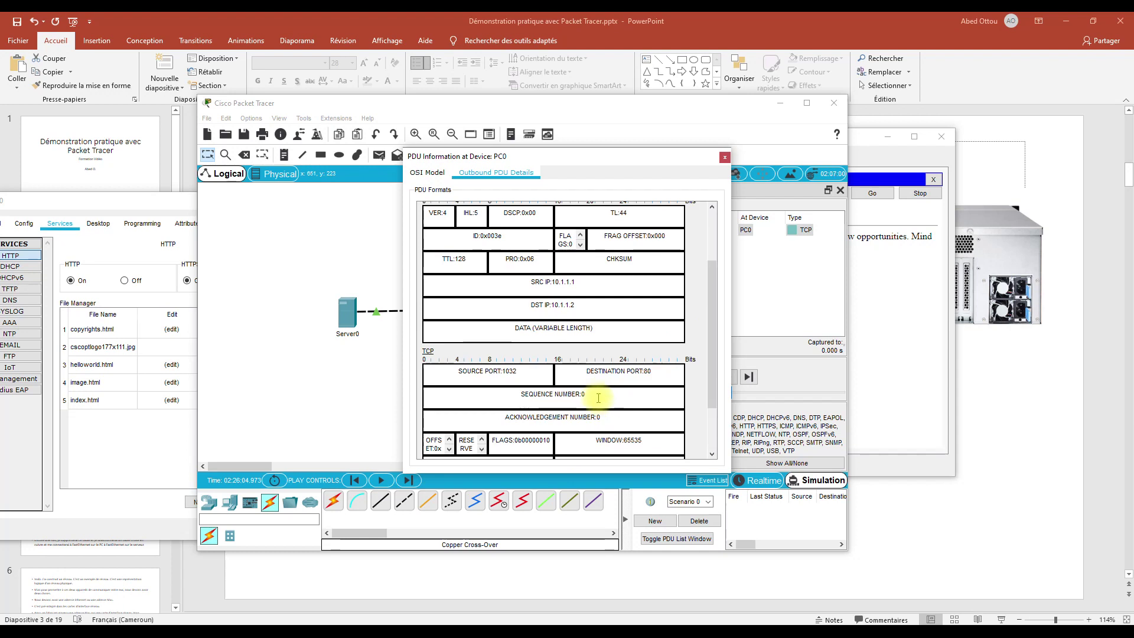
pyautogui.scroll(2, 614, 399)
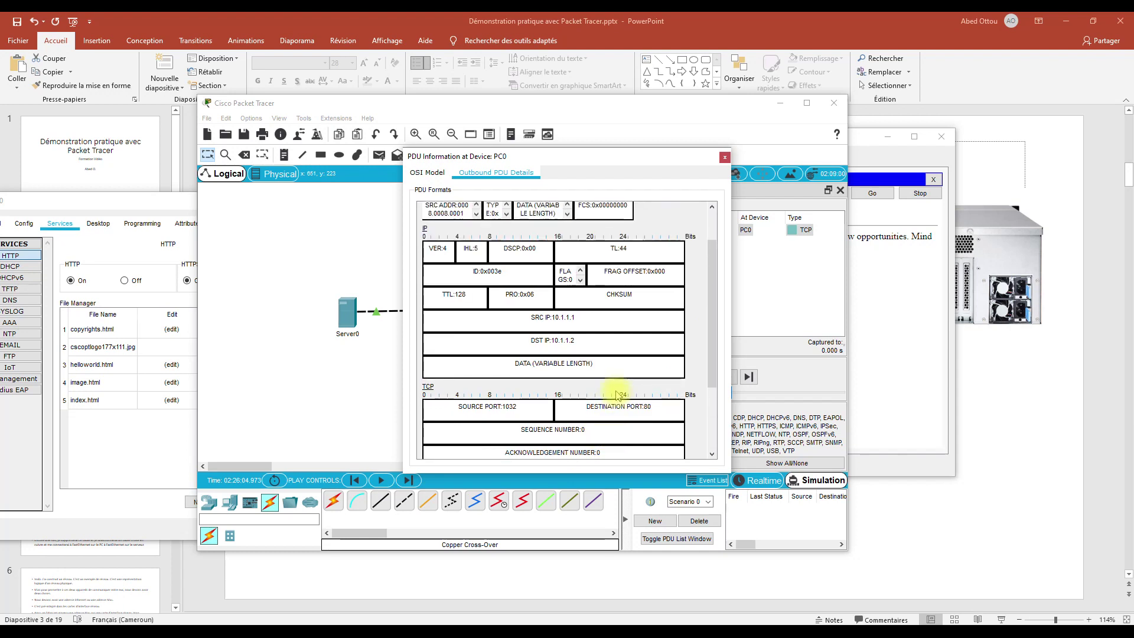
pyautogui.scroll(2, 615, 389)
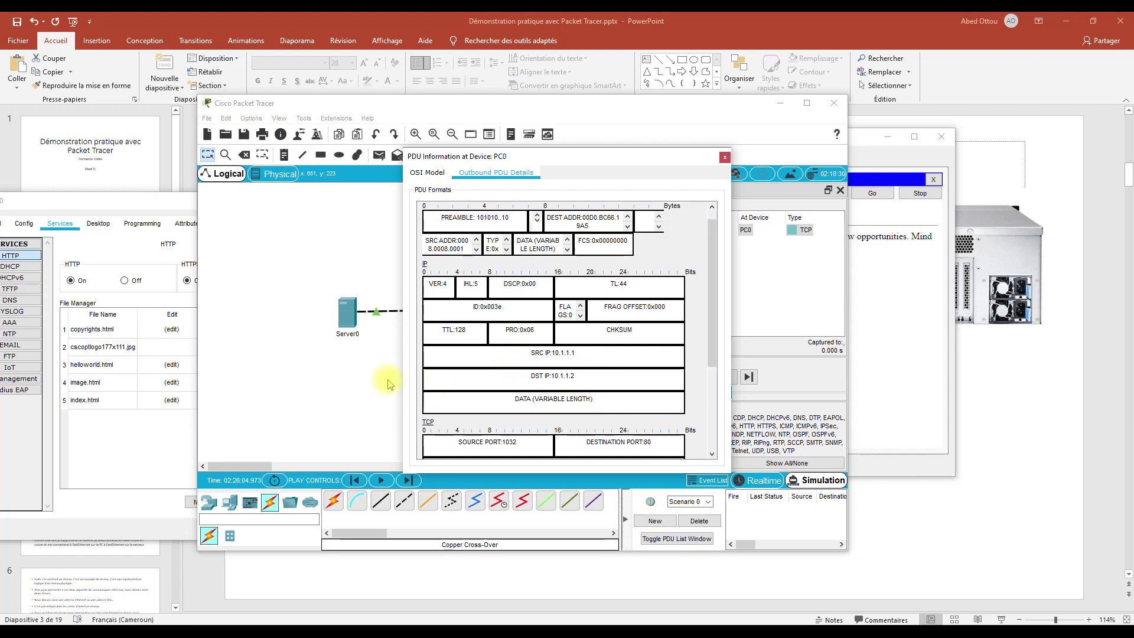
pyautogui.click(318, 390)
pyautogui.click(668, 161)
pyautogui.moveTo(669, 159); pyautogui.dragTo(970, 210)
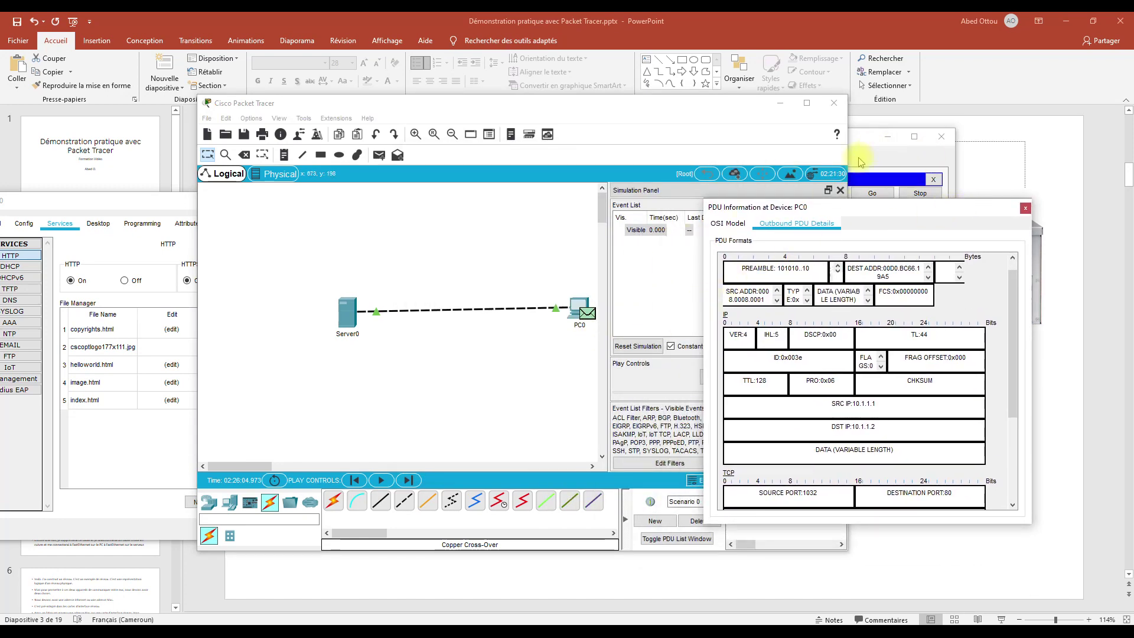
pyautogui.click(873, 141)
pyautogui.click(875, 197)
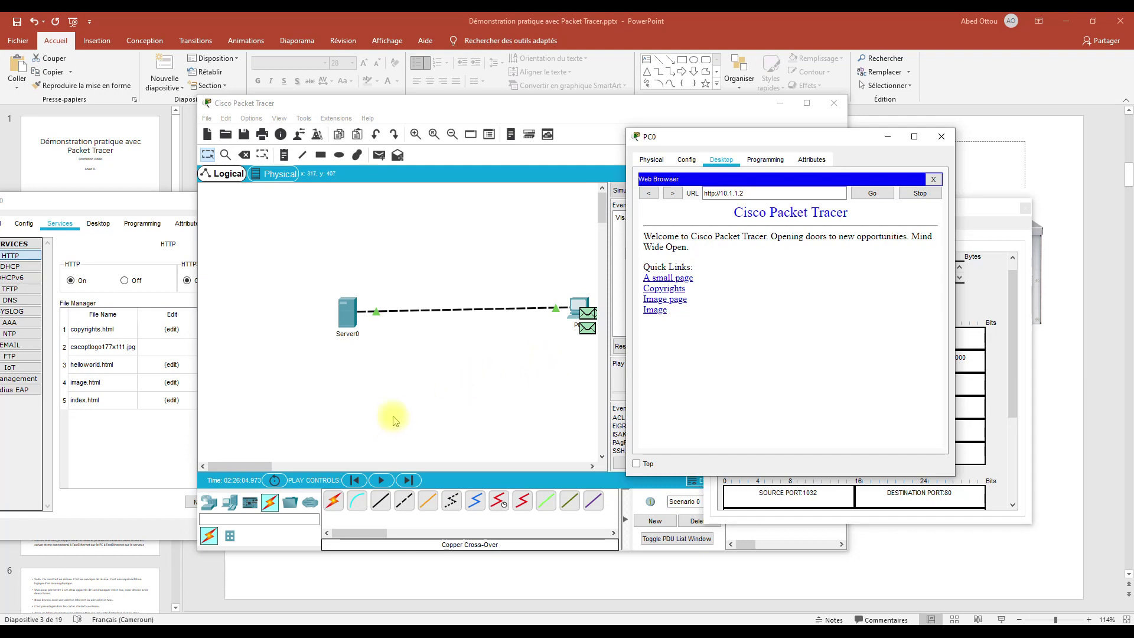
# Bring the workspace to the front, move the PDU information window clear of the event list, and play the simulation
pyautogui.click(388, 383)
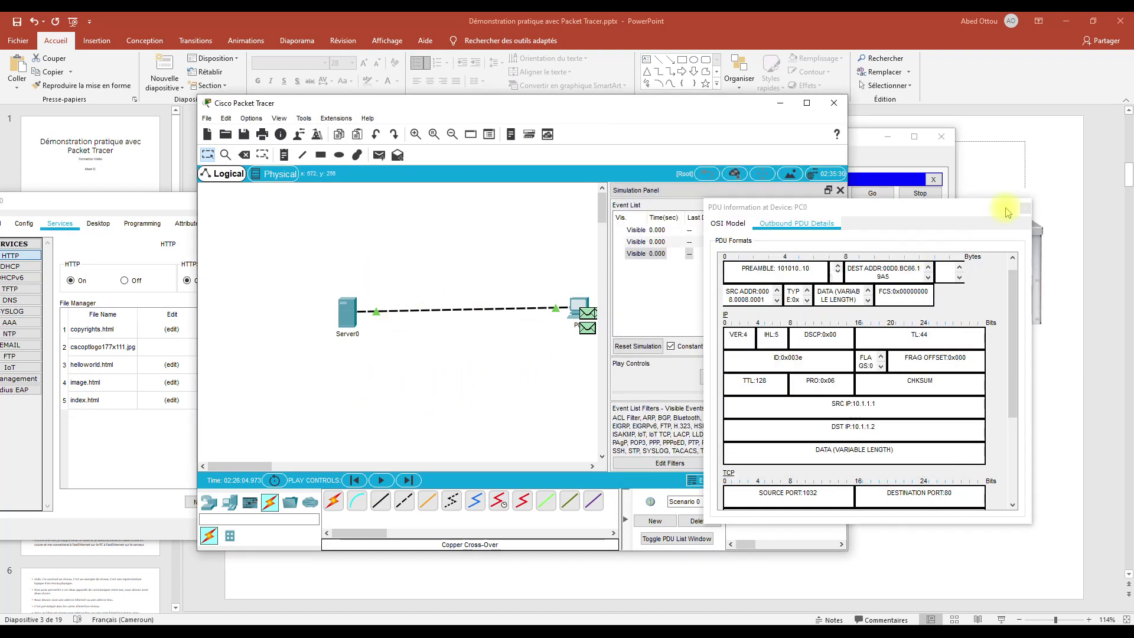
pyautogui.moveTo(968, 213); pyautogui.dragTo(1132, 263)
pyautogui.click(730, 378)
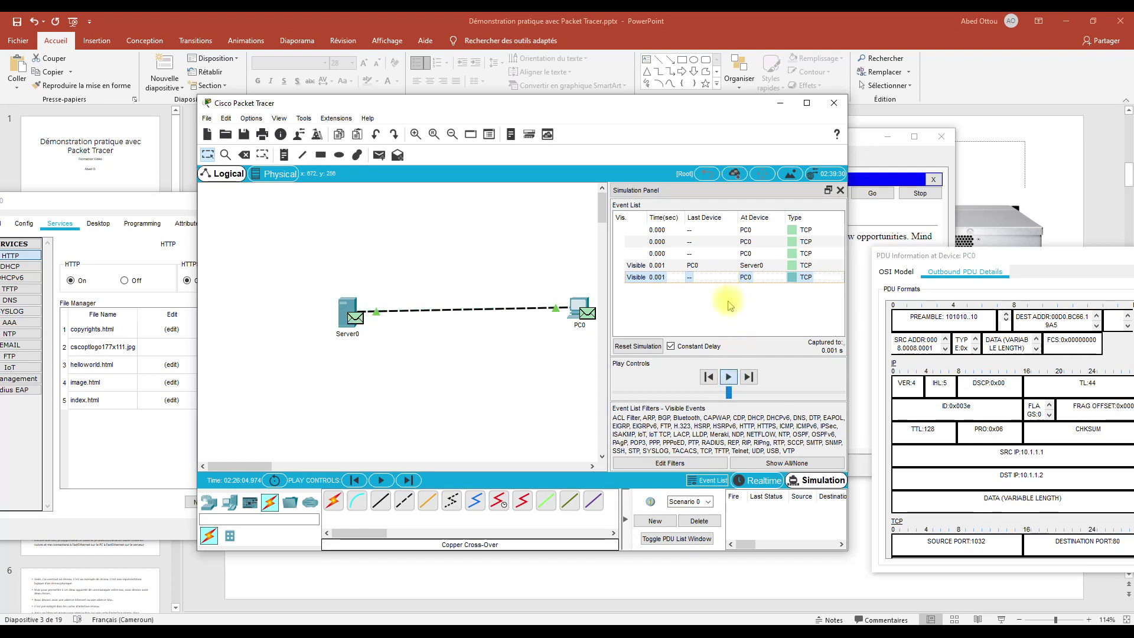
pyautogui.click(726, 379)
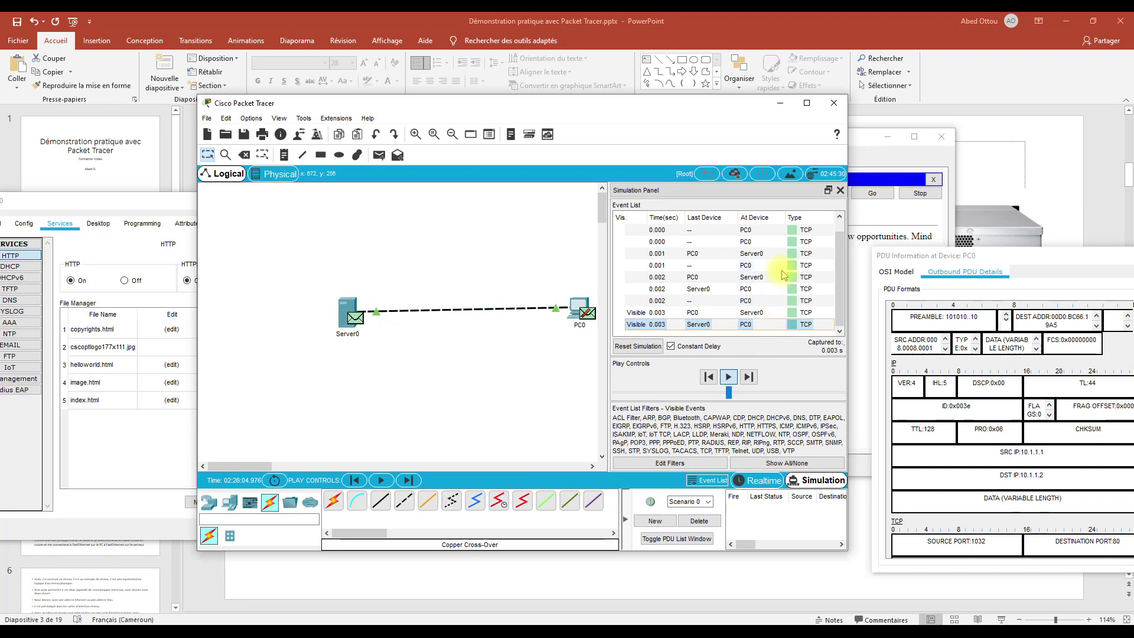
# Dock the PDU information window beside the Simulation Panel and check PC0's browser page against the running event list
pyautogui.moveTo(997, 264); pyautogui.dragTo(777, 254)
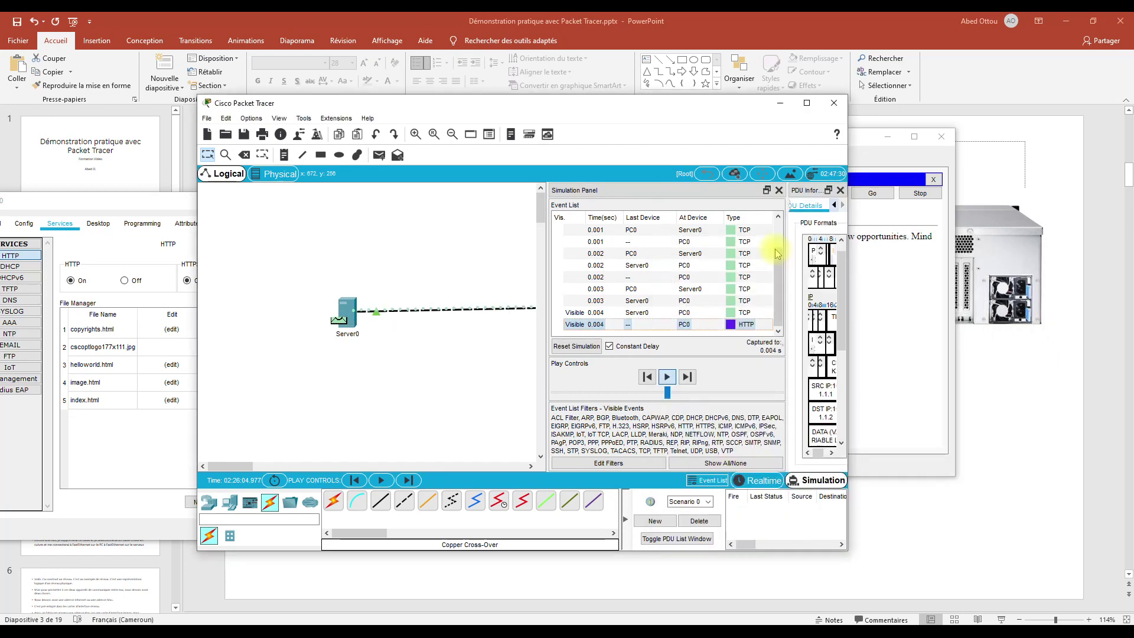
pyautogui.click(941, 375)
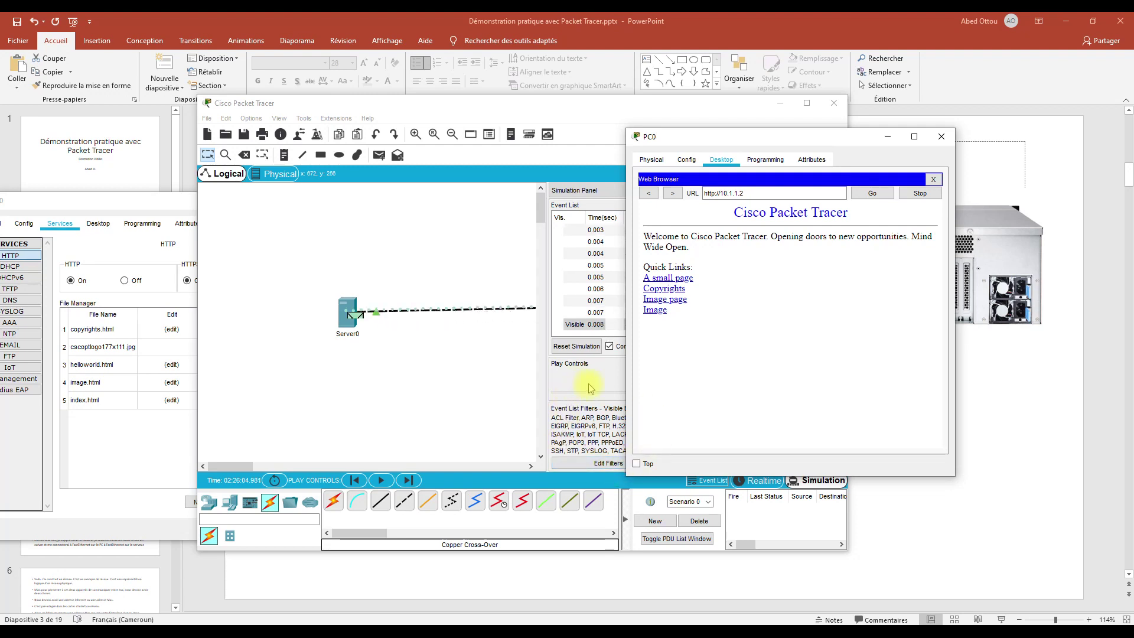
pyautogui.click(435, 414)
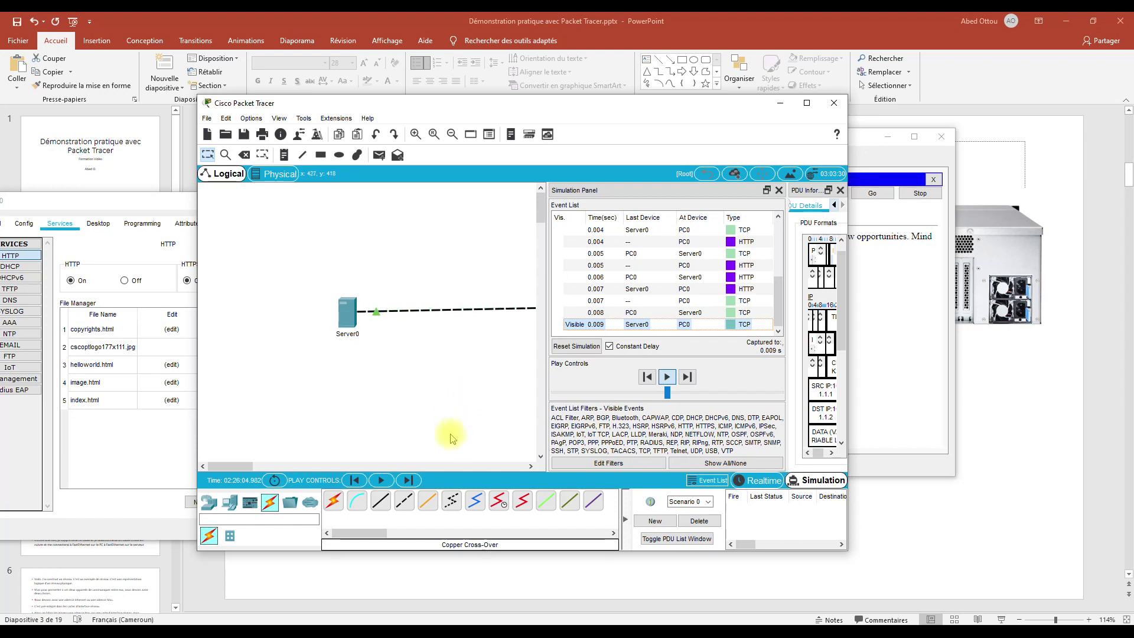
# Move Server0's HTTP services window over the middle of the workspace and bring PC0's browser window to the front
pyautogui.click(155, 463)
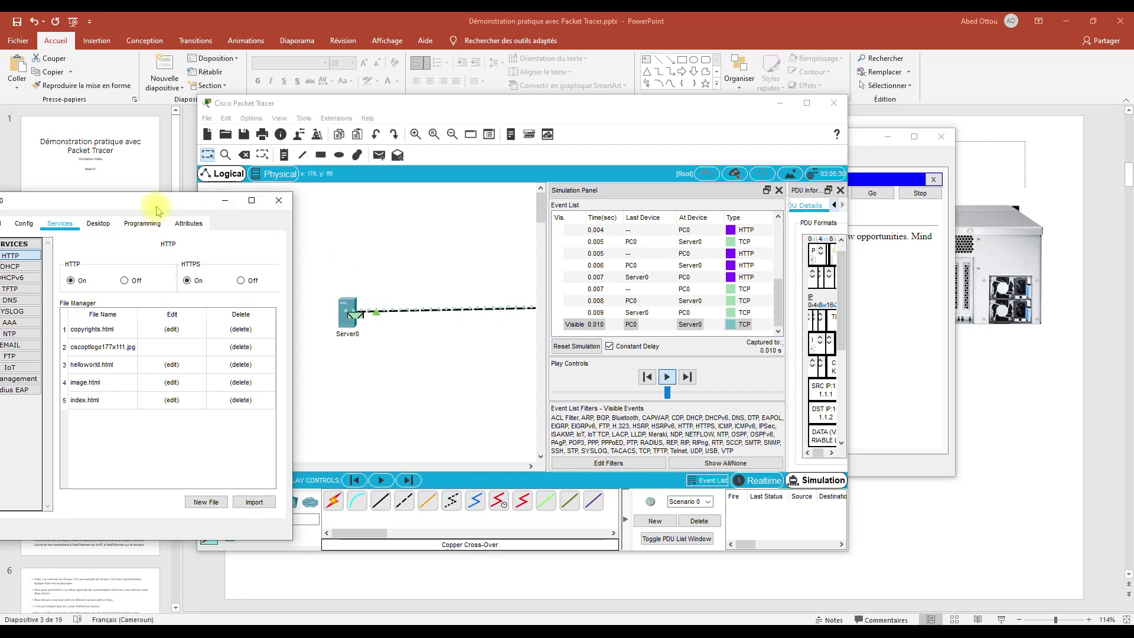
pyautogui.moveTo(154, 214); pyautogui.dragTo(555, 189)
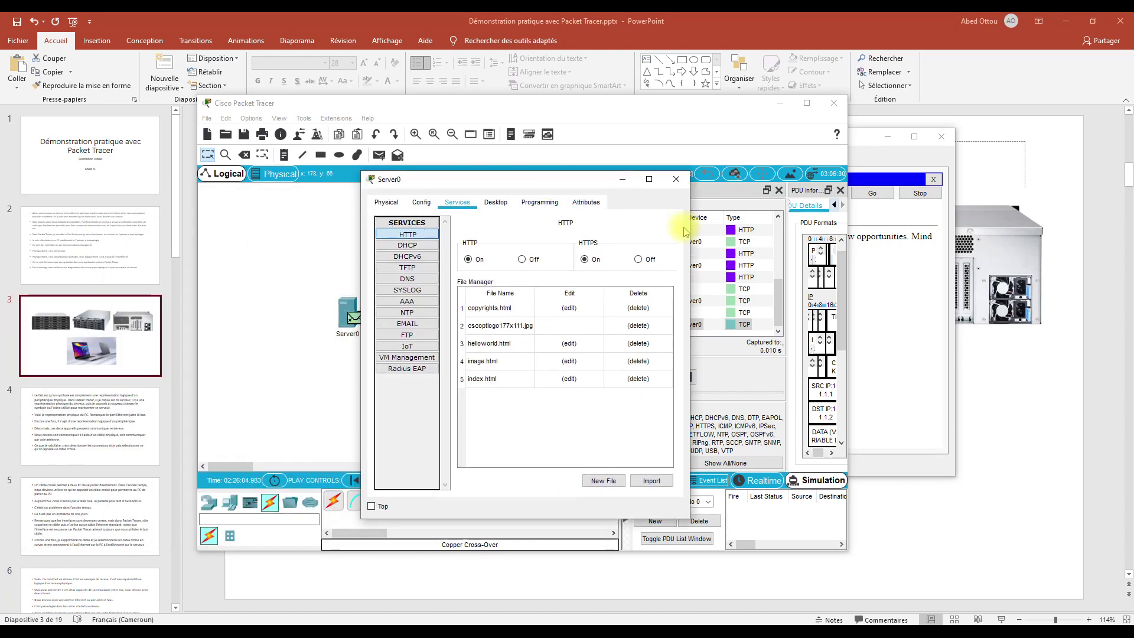
pyautogui.click(904, 378)
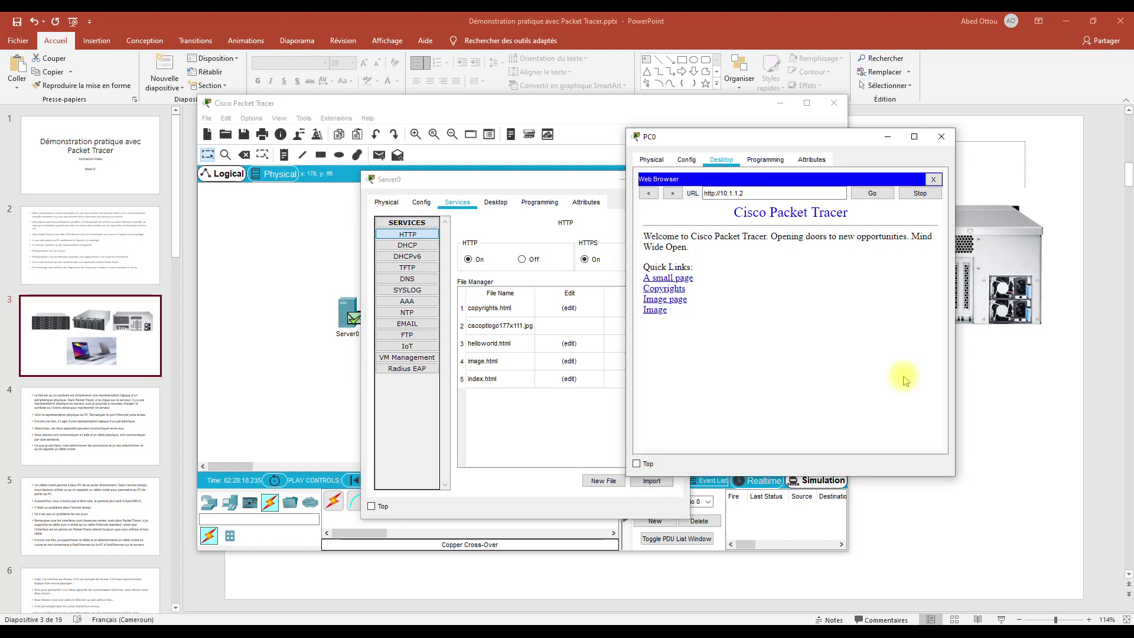